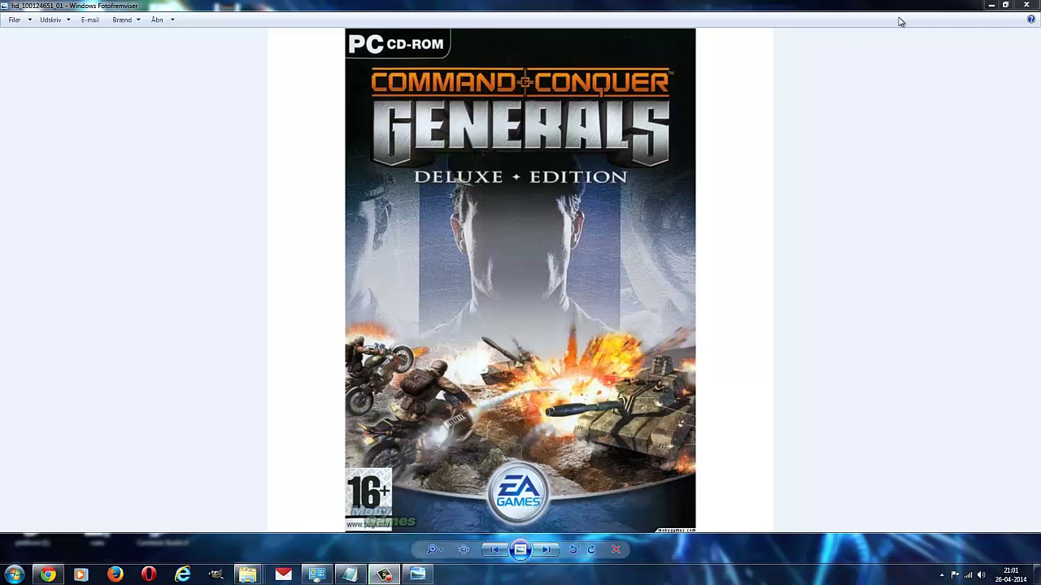
Minimize the game cover image and try to launch Command and Conquer Generals Zero Hour.
left_click(992, 6)
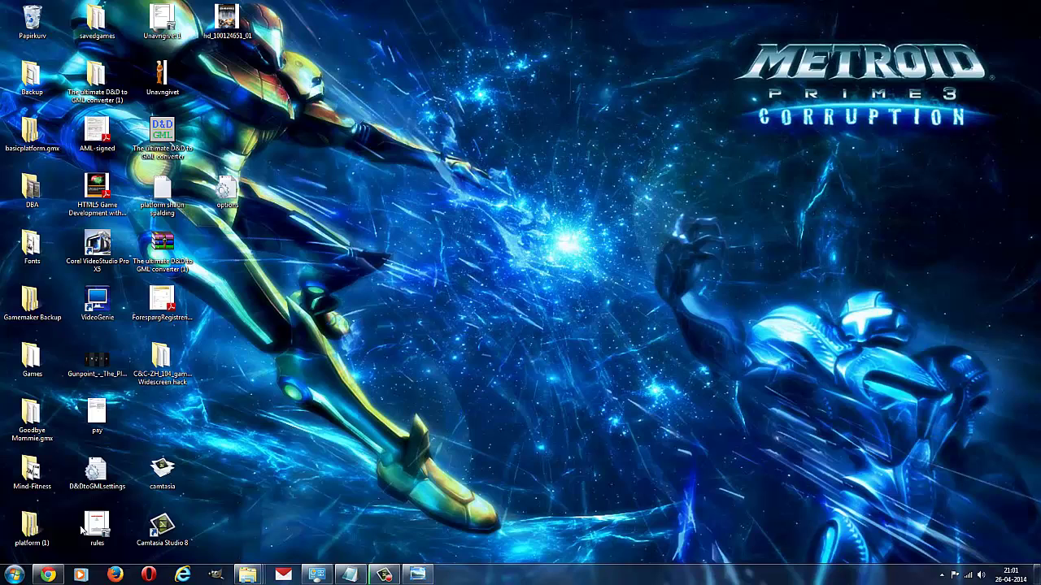
left_click(14, 575)
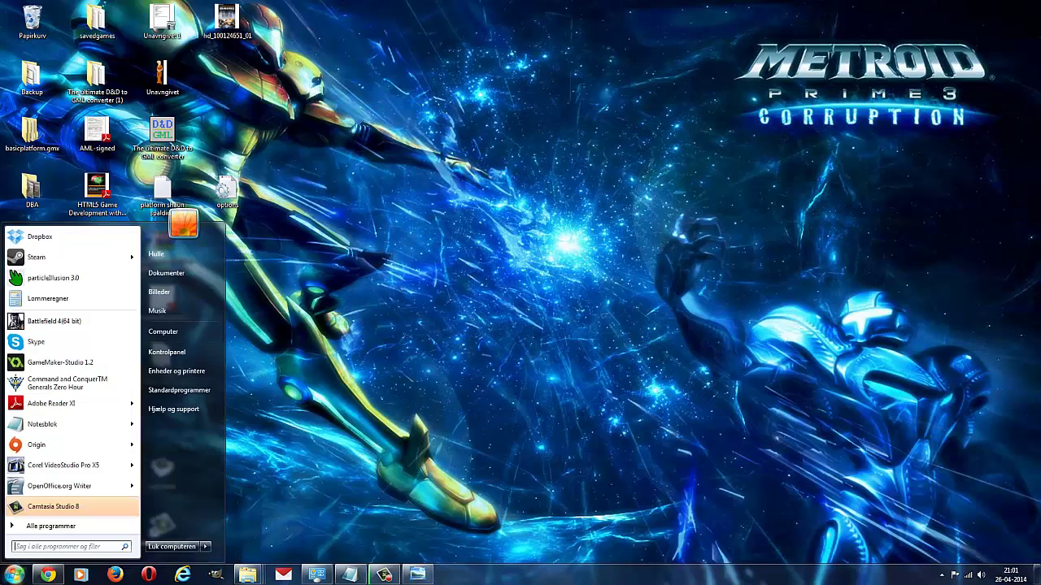
left_click(69, 383)
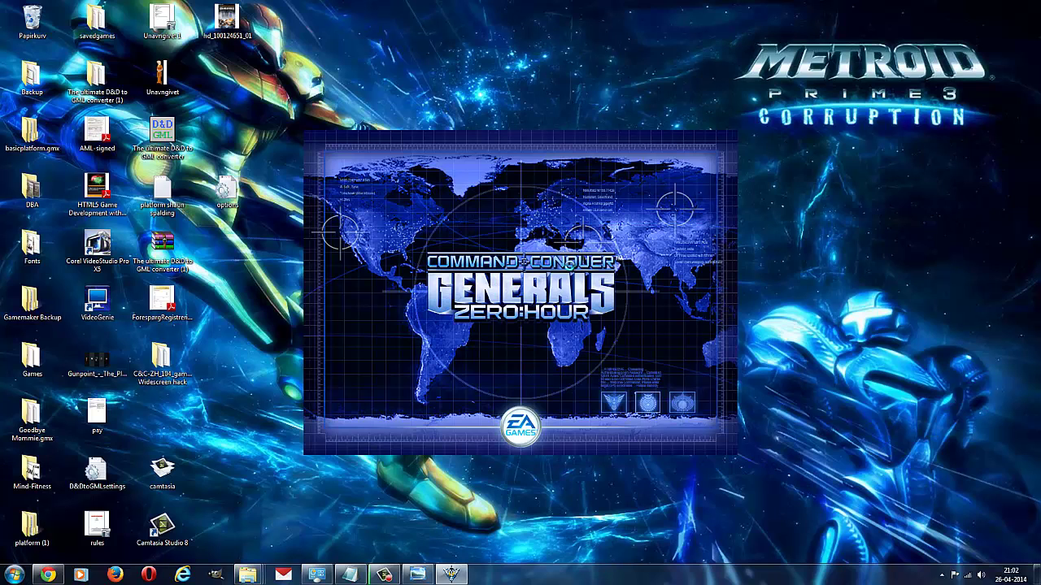
Force the Command and Conquer Generals task to end through the Windows task manager, and close the task manager.
key("ctrl+shift+Escape")
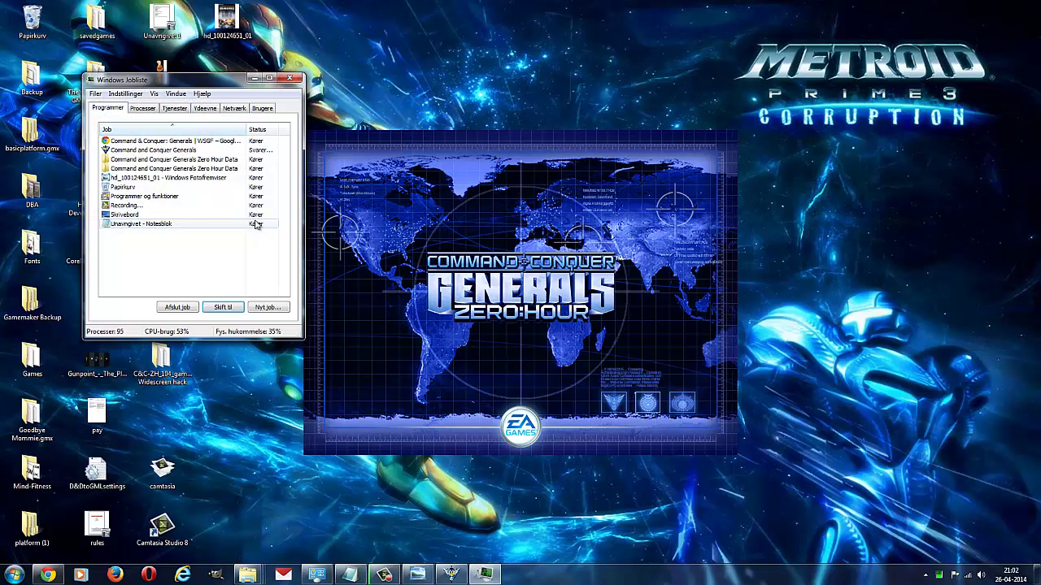
left_click(167, 150)
left_click(177, 307)
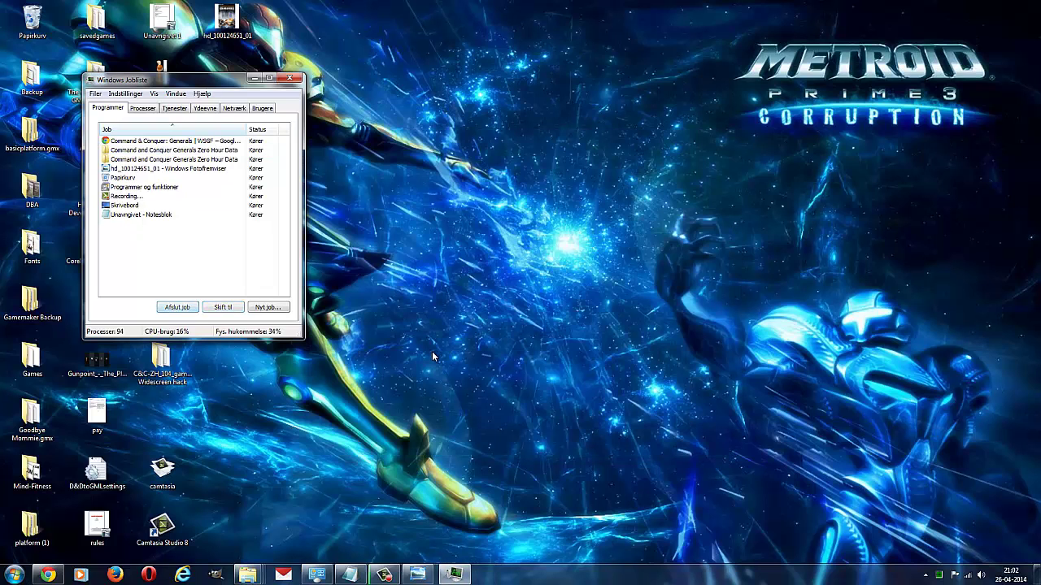
left_click(294, 79)
Switch to Chrome, discard the empty tab and read the TechNet forum post's options.ini settings, folder permission and compatibility instructions.
mouse_move(253, 575)
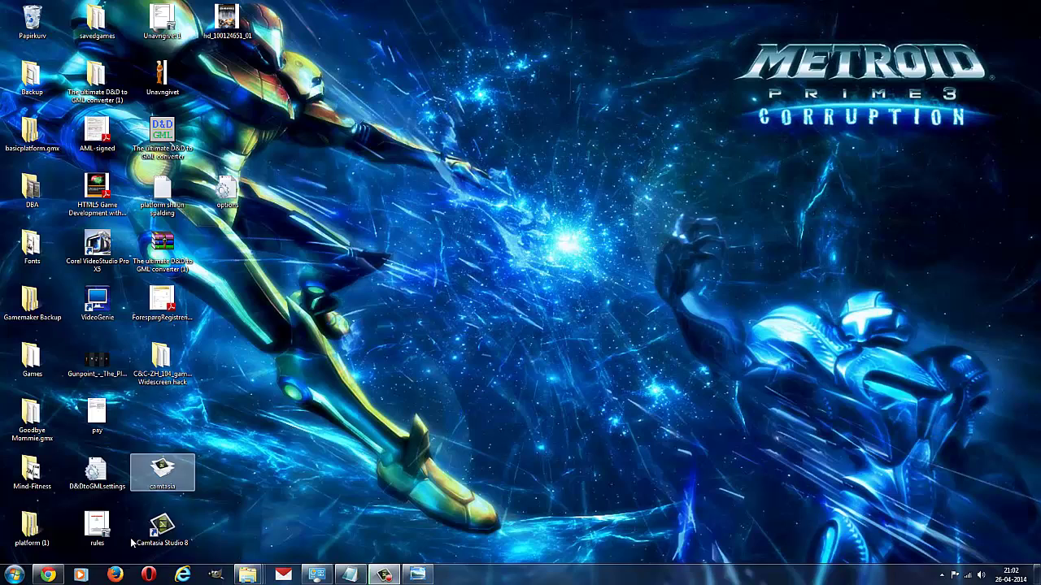
left_click(49, 575)
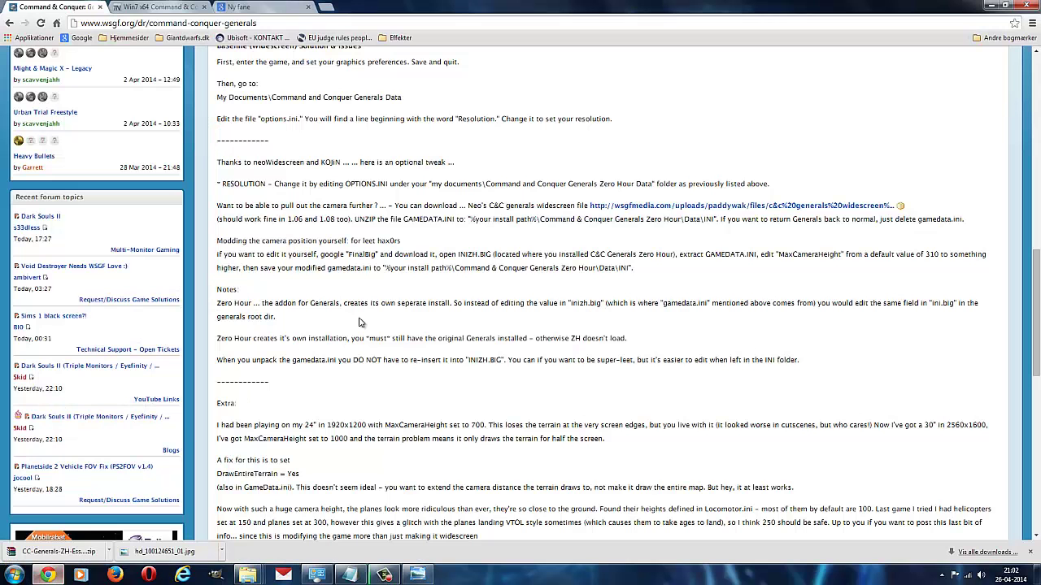
left_click(163, 7)
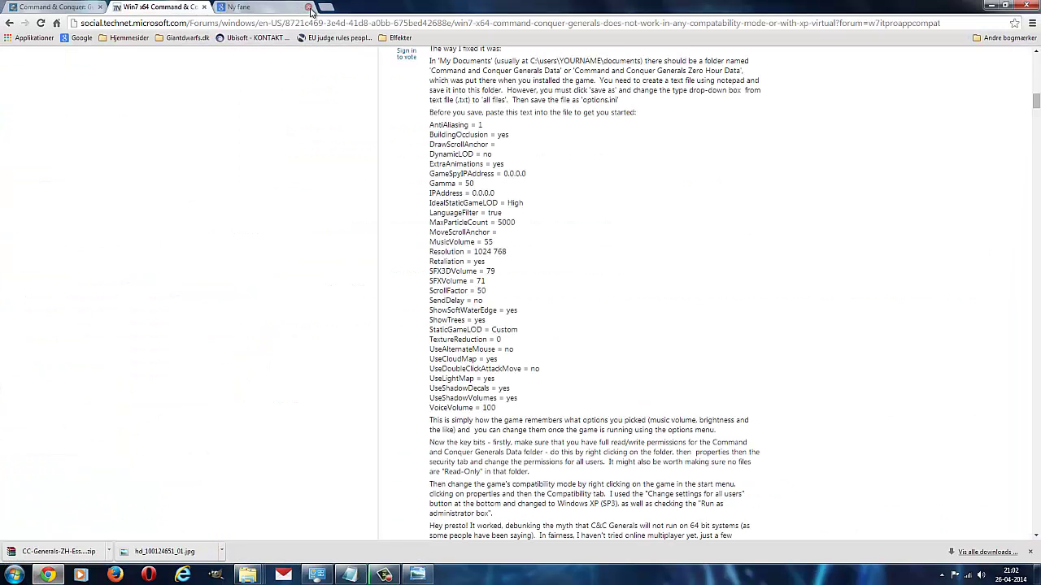
left_click(308, 8)
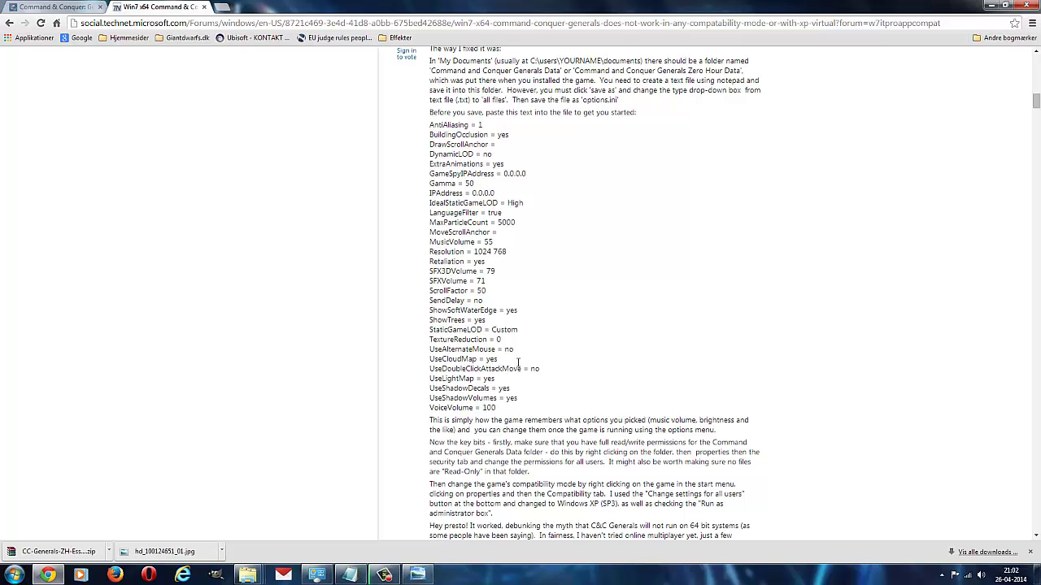
scroll(622, 361, "down", 2)
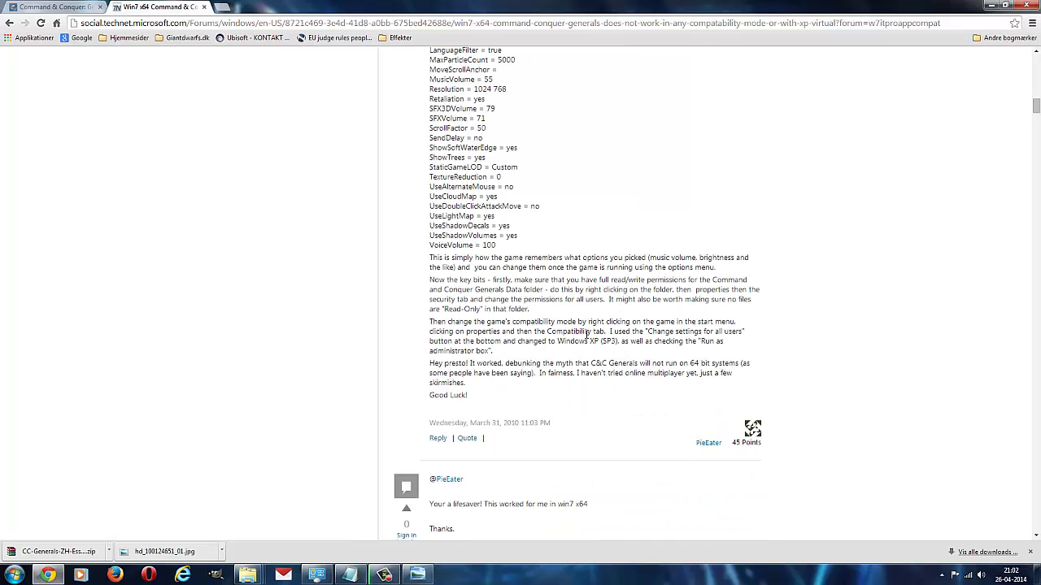
scroll(581, 340, "up", 2)
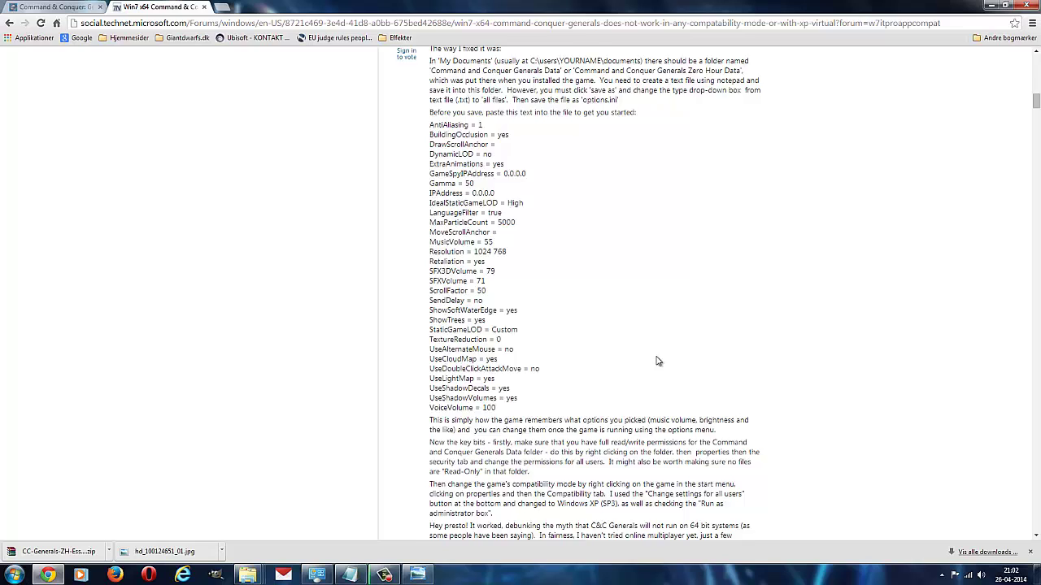
scroll(659, 362, "down", 2)
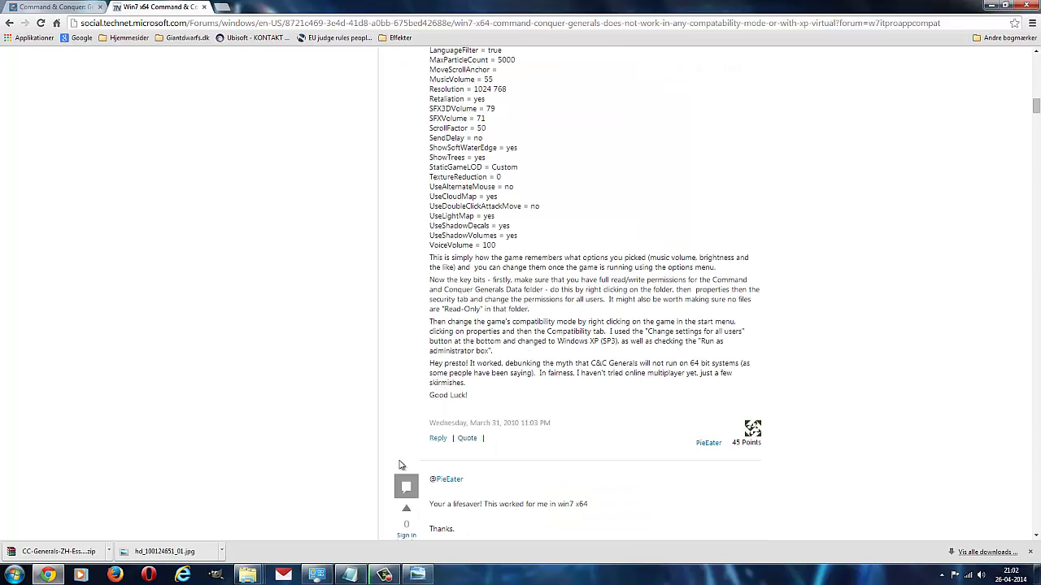
Switch to the untitled Notepad note and copy the CC-Generals-ZH-Essentials.zip download address from it.
mouse_move(420, 578)
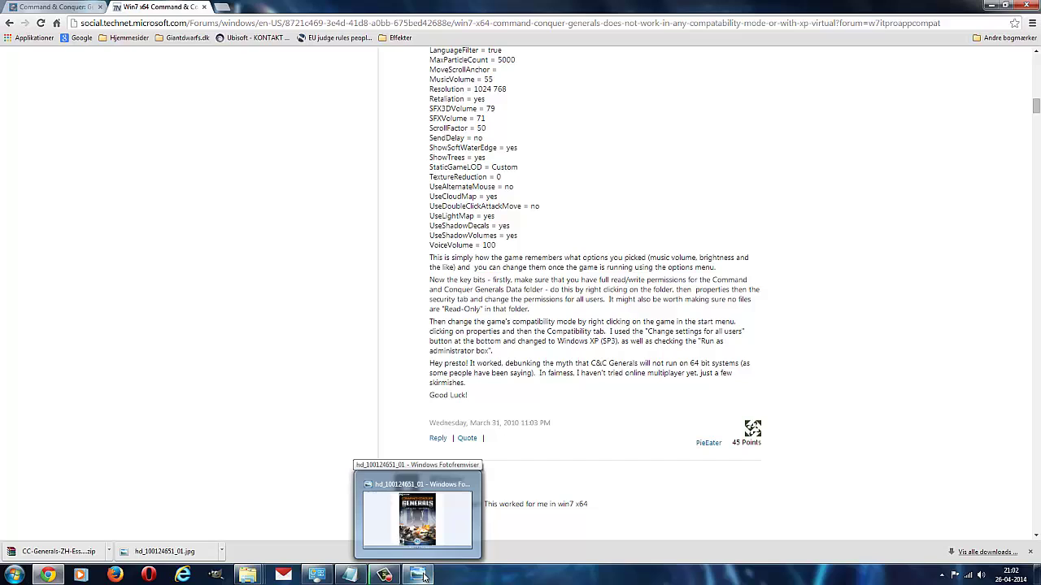
left_click(358, 577)
left_click(596, 244)
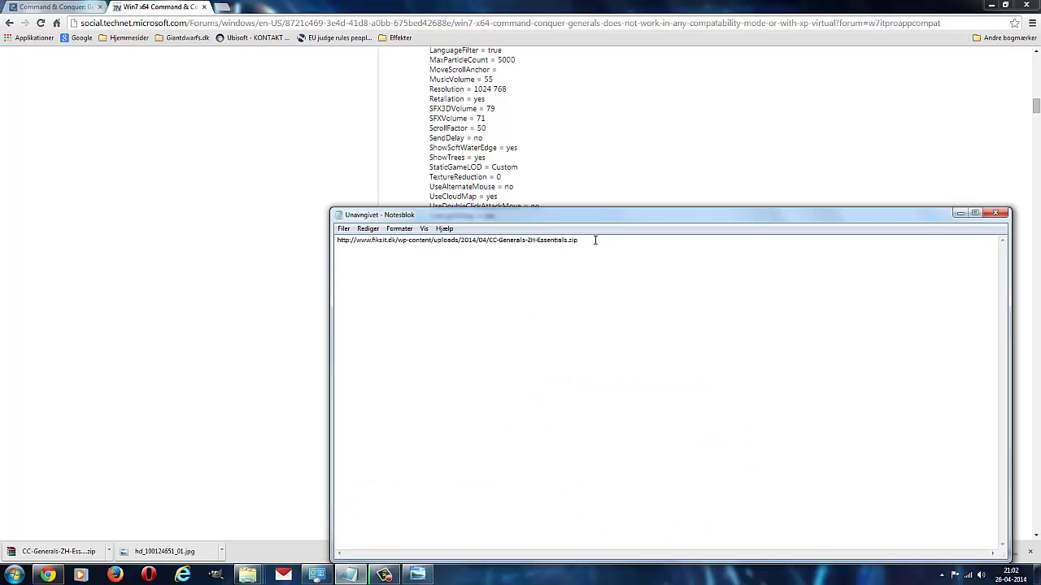
left_click_drag(575, 241, 324, 256)
right_click(429, 256)
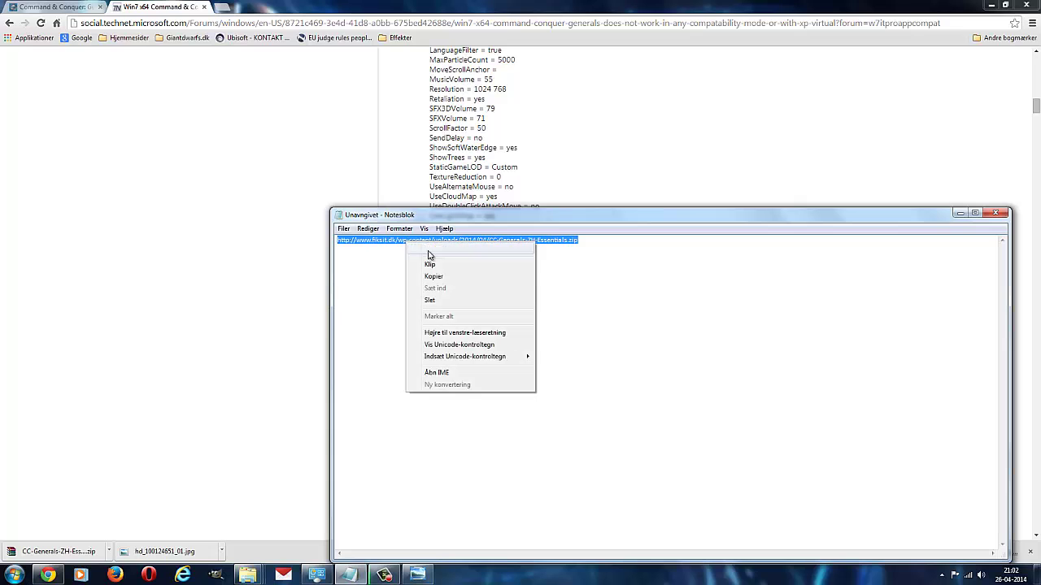
left_click(448, 276)
Download CC-Generals-ZH-Essentials.zip from the copied fiksit.dk address in a new browser tab, choosing to keep the flagged file.
left_click(222, 6)
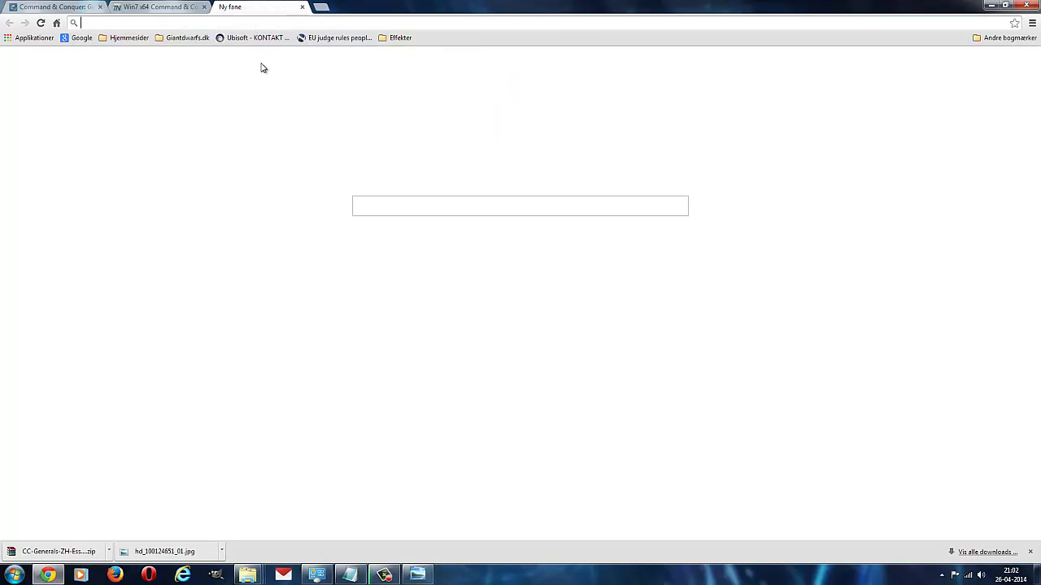
right_click(258, 22)
left_click(327, 78)
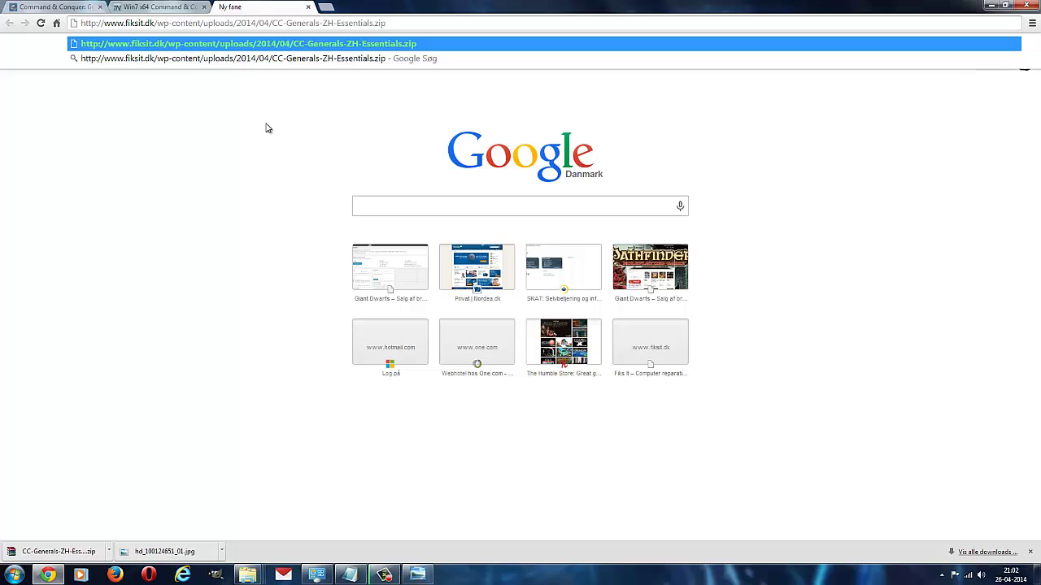
key("Return")
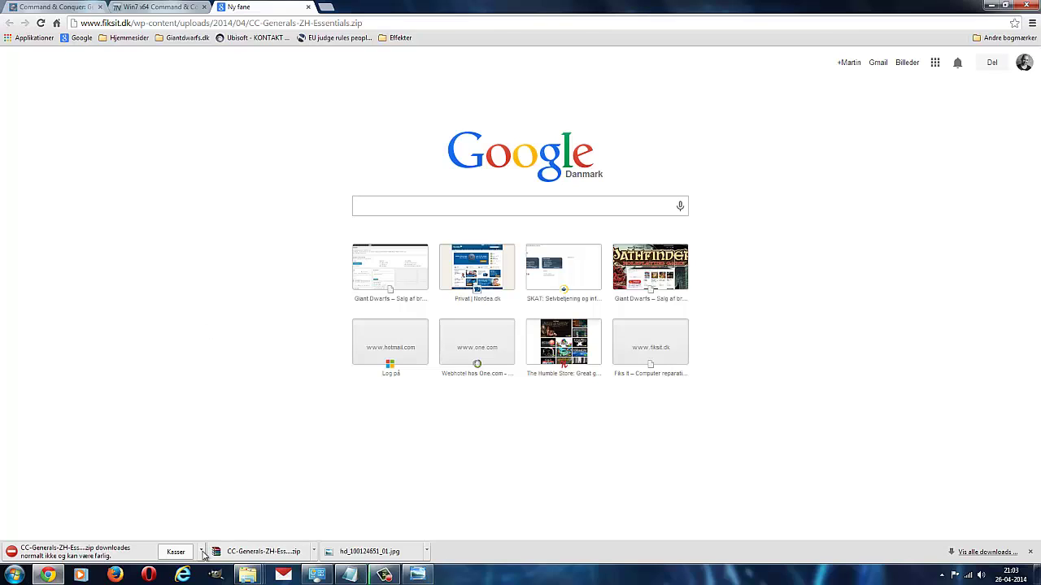
left_click(201, 552)
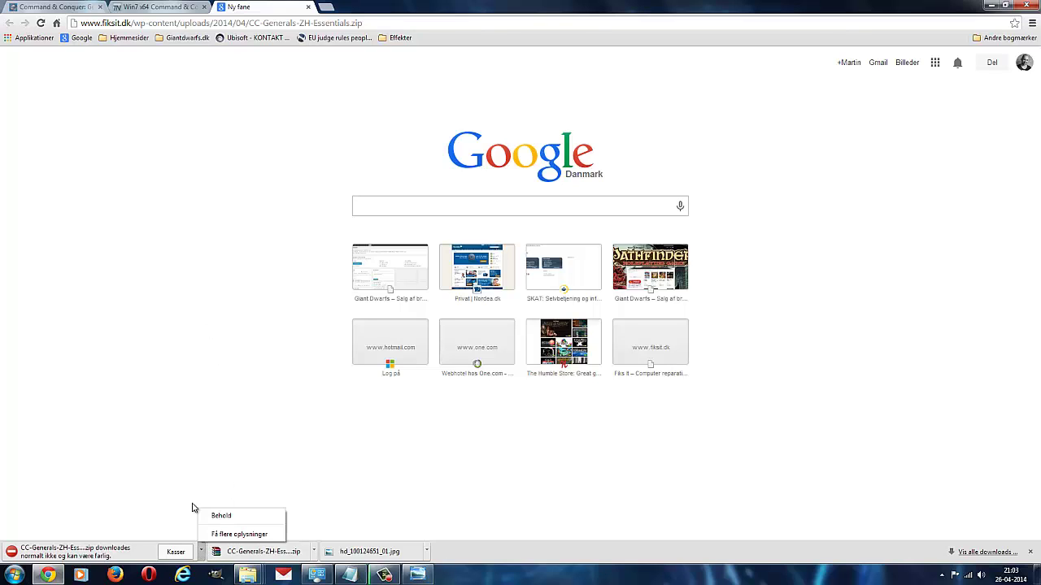
left_click(245, 521)
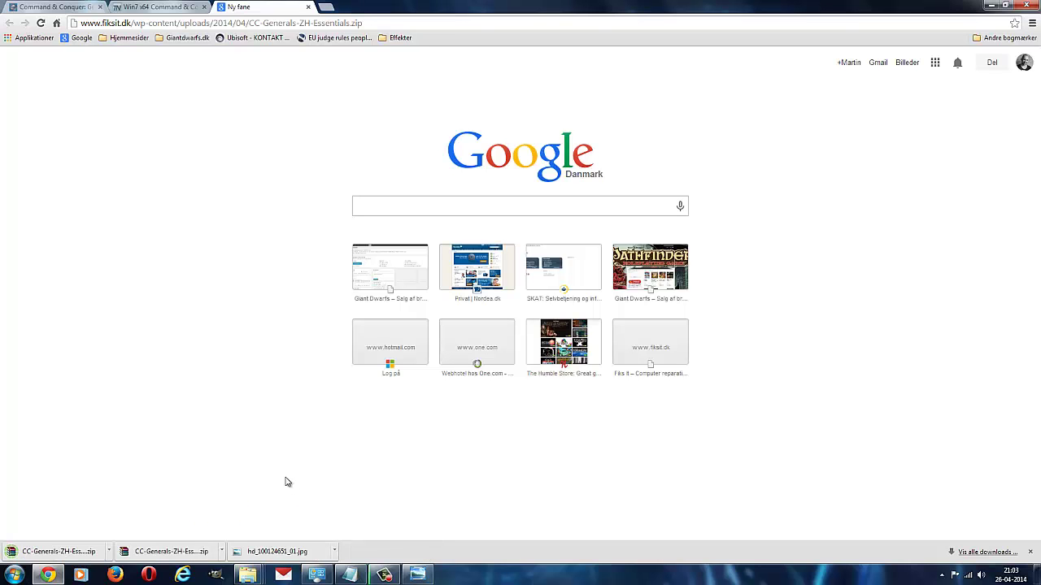
Put the downloaded archive on the desktop and extract it with WinRAR into its own CC-Generals-ZH-Essentials (2) folder.
left_click_drag(70, 551, 489, 191)
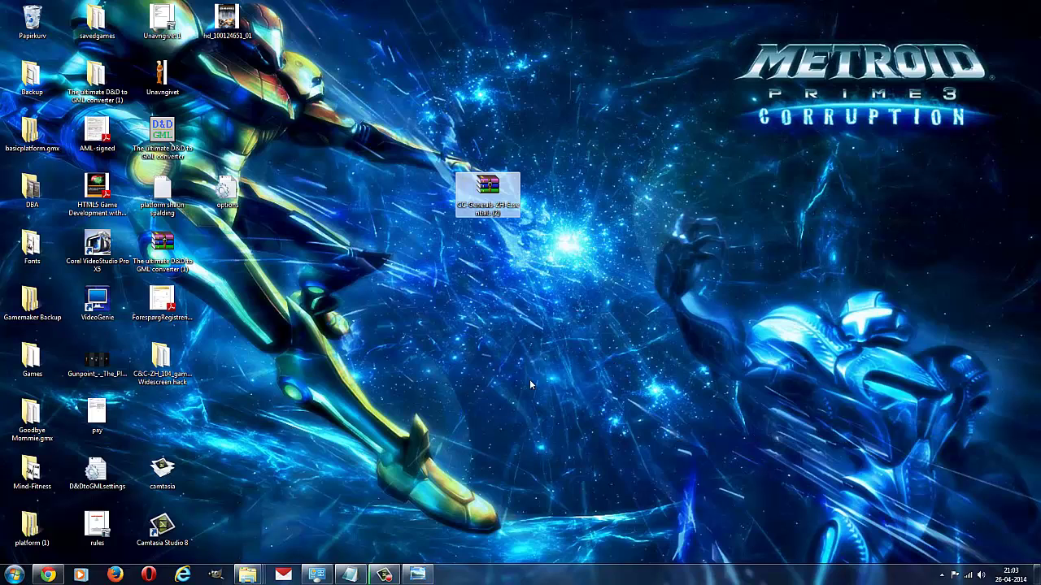
right_click(492, 187)
mouse_move(546, 226)
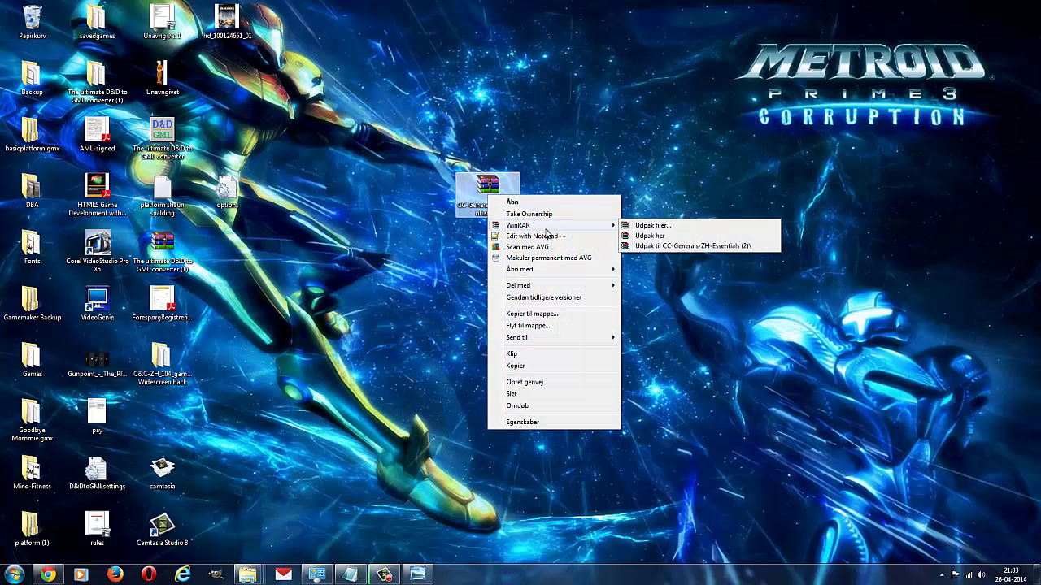
left_click(679, 247)
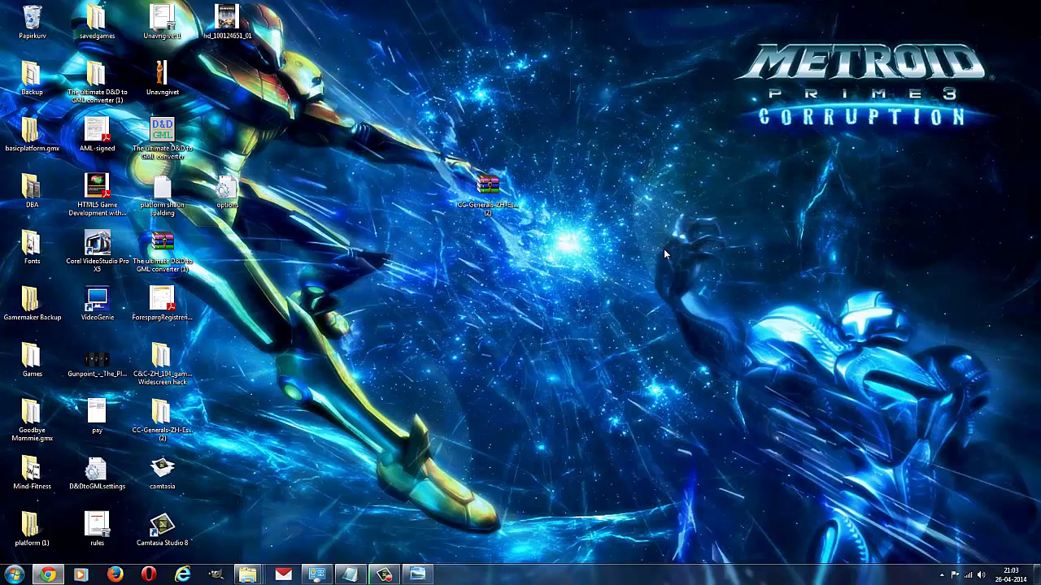
Place the extracted CC-Generals-ZH-Essentials (2) folder beside its archive on the desktop and open it to review the files inside.
left_click_drag(170, 421, 560, 198)
double_click(552, 190)
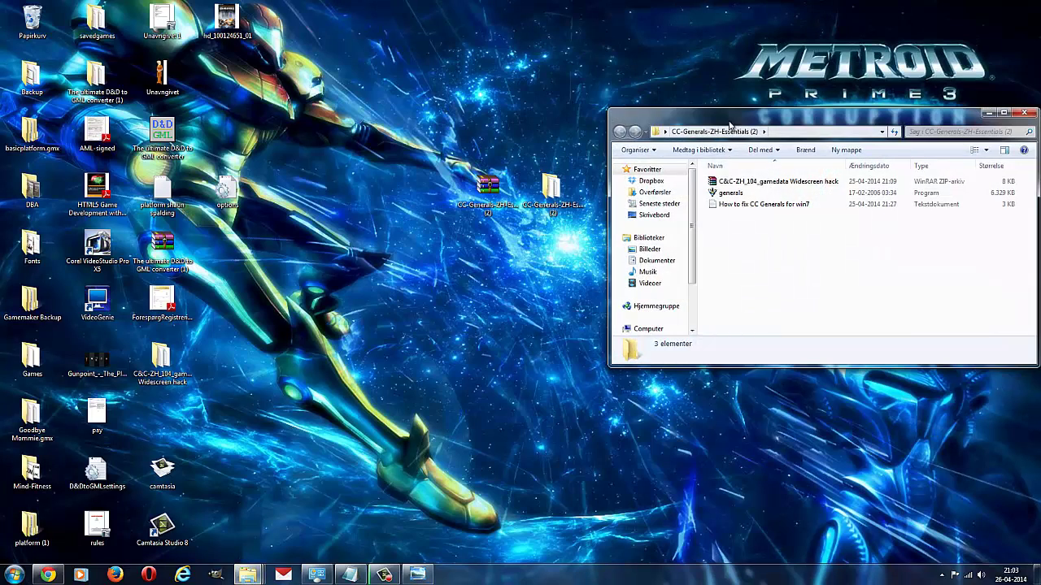
left_click_drag(567, 140, 377, 151)
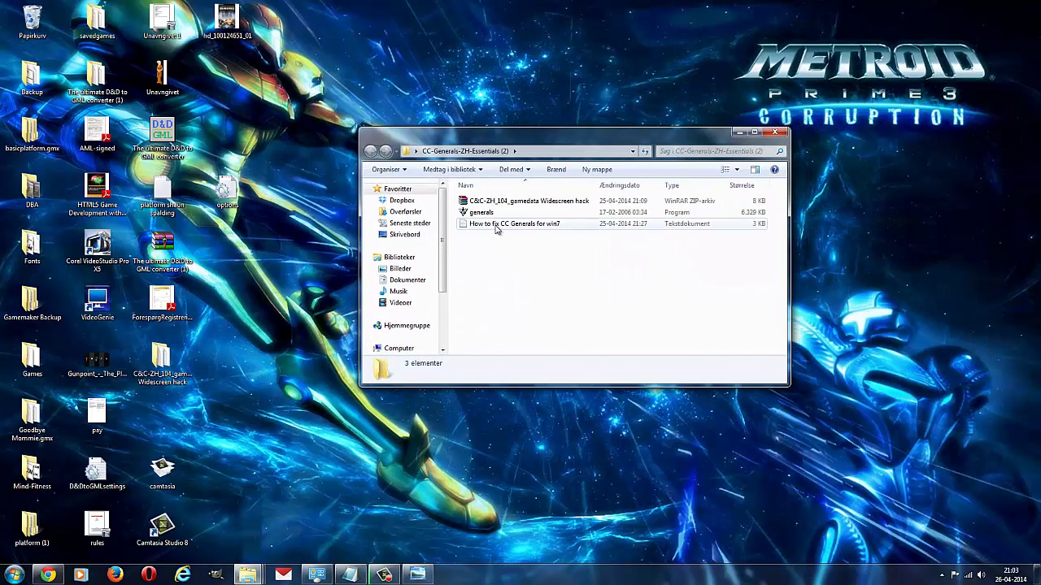
left_click(495, 226)
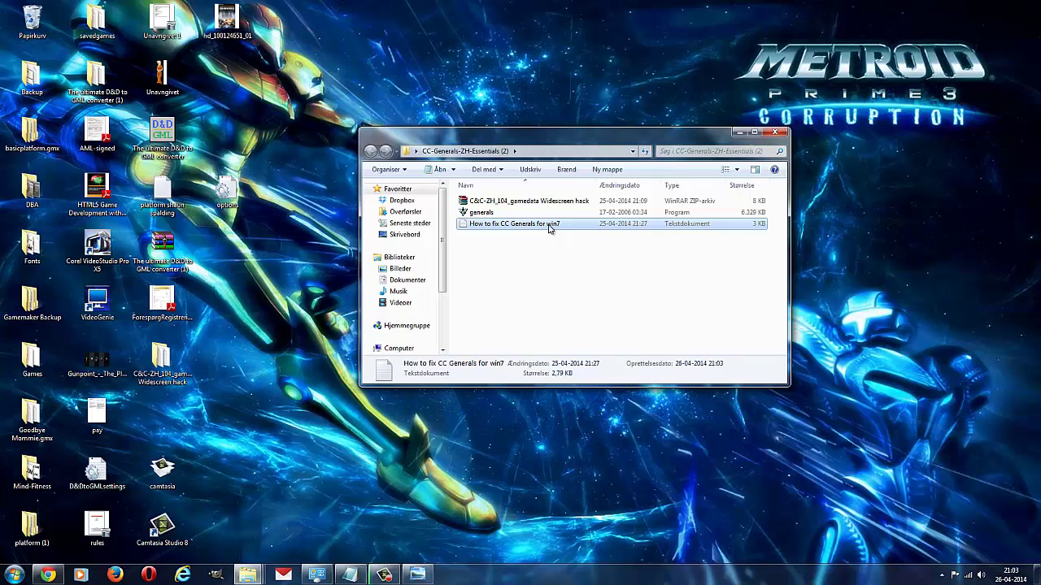
left_click(483, 213)
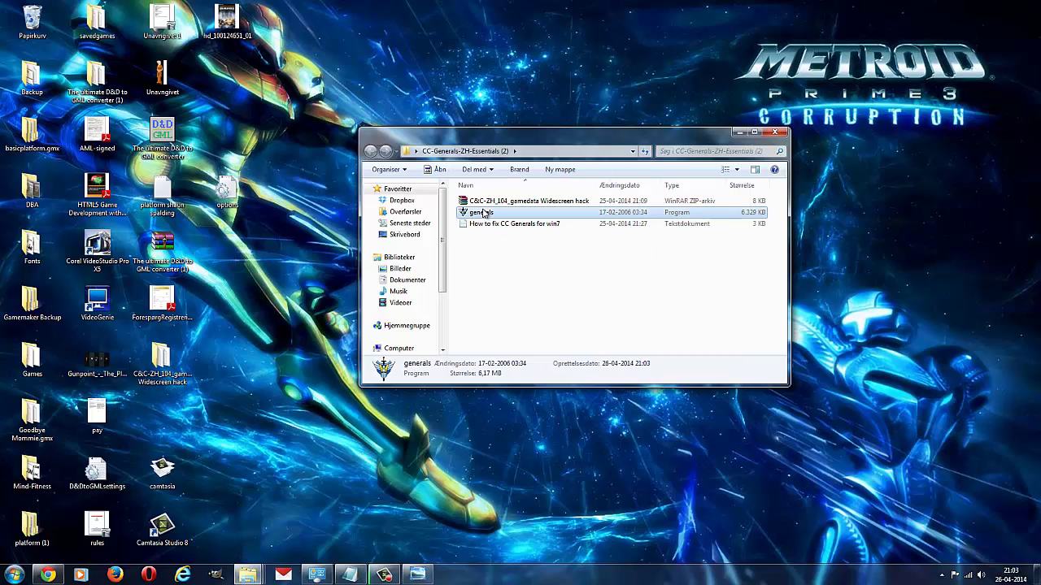
left_click(529, 205)
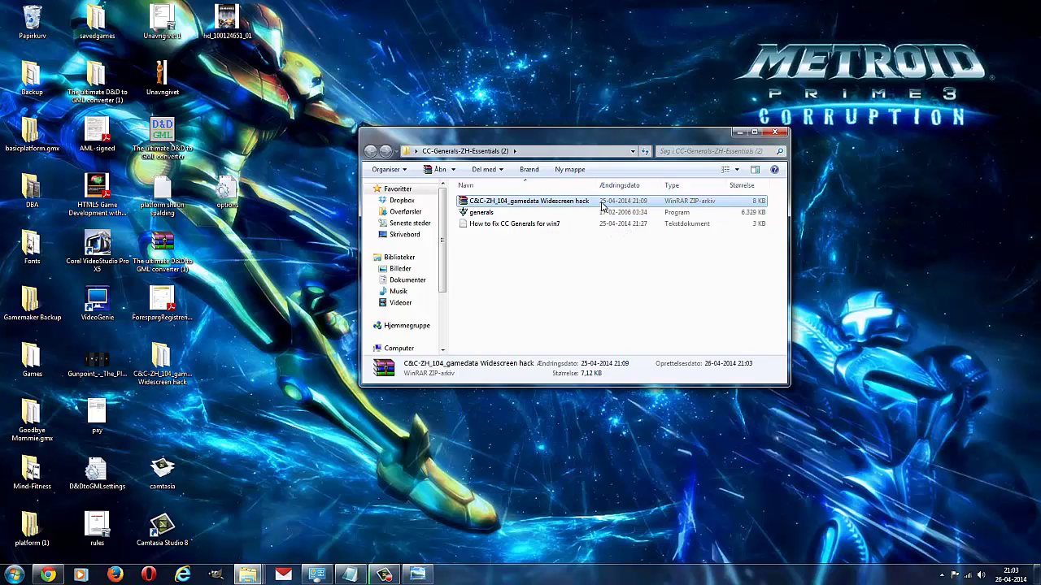
Open the "How to fix CC Generals for win7" text file and copy the settings lines from AntiAliasing through VoiceVolume.
double_click(528, 224)
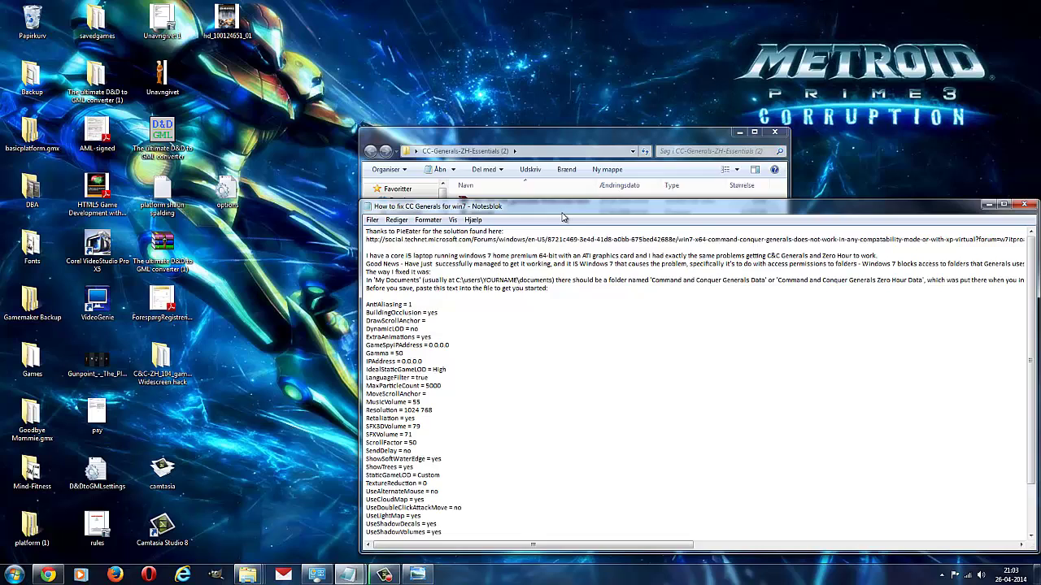
left_click_drag(494, 153, 478, 142)
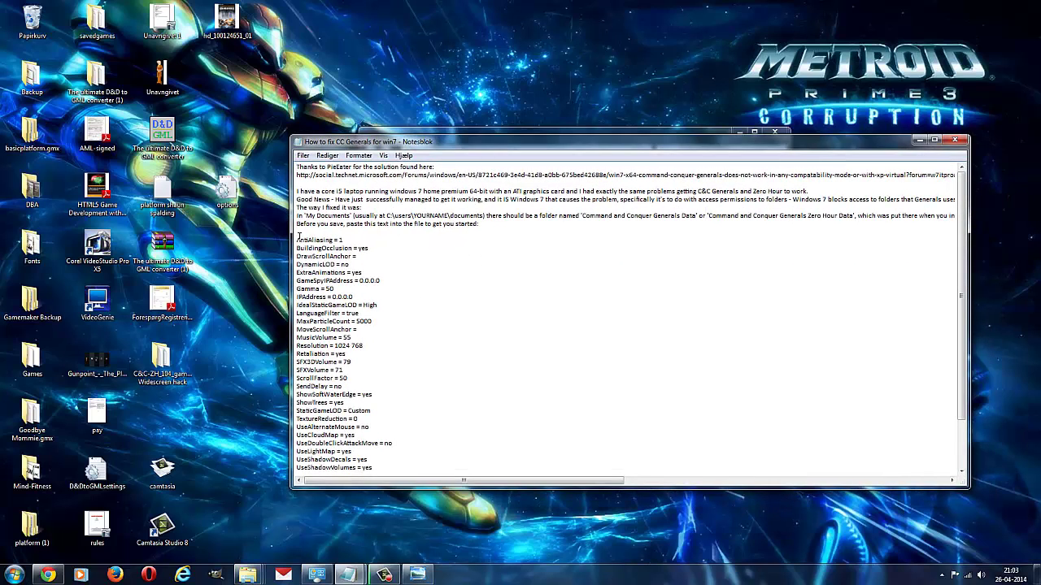
scroll(390, 349, "down", 2)
left_click_drag(297, 238, 353, 428)
right_click(323, 320)
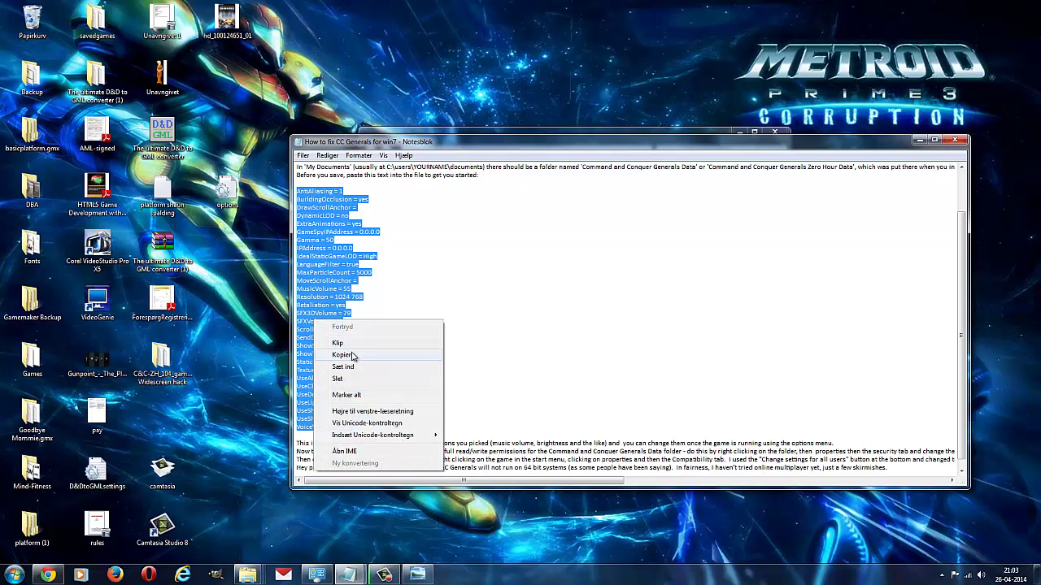
left_click(352, 356)
Create a new blank Notepad document and paste the copied game settings into it.
left_click(16, 574)
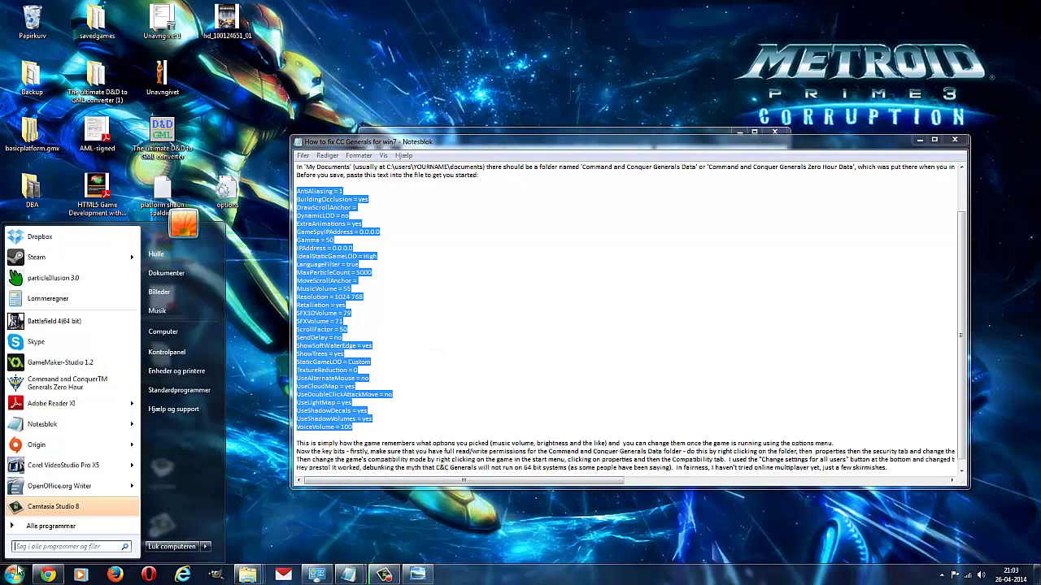
left_click(57, 424)
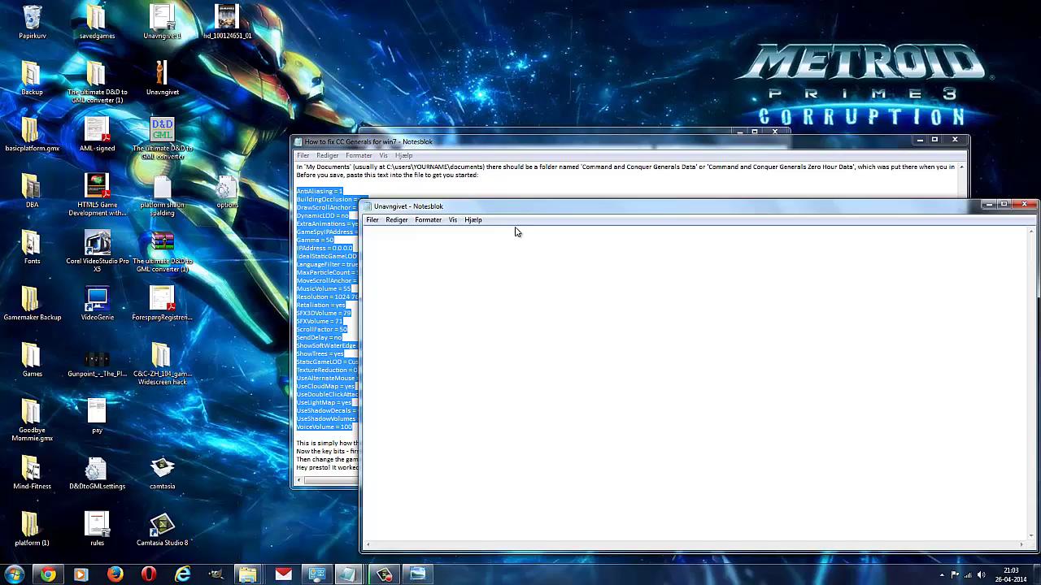
left_click_drag(515, 206, 460, 153)
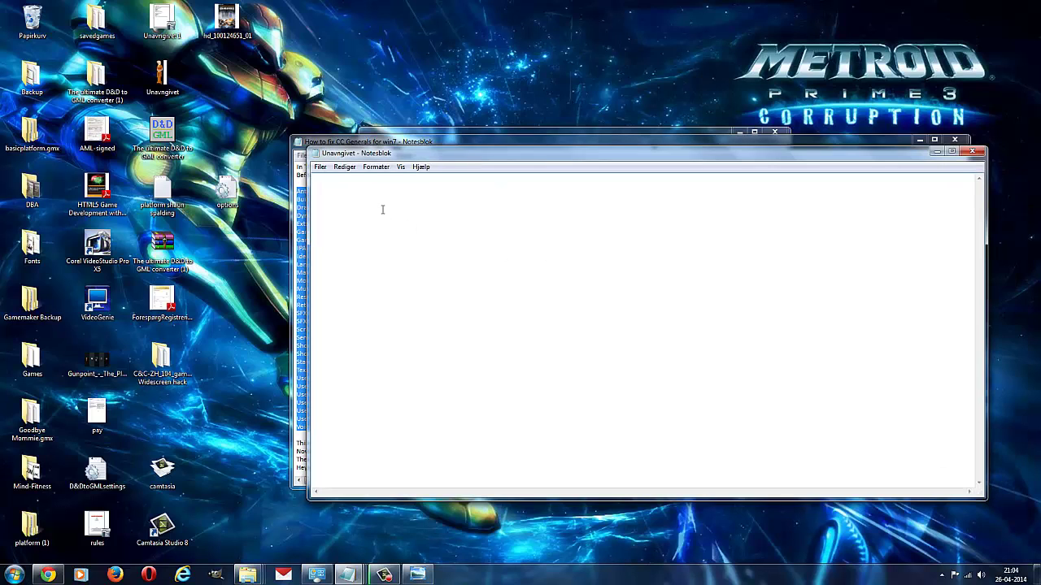
key("ctrl+v")
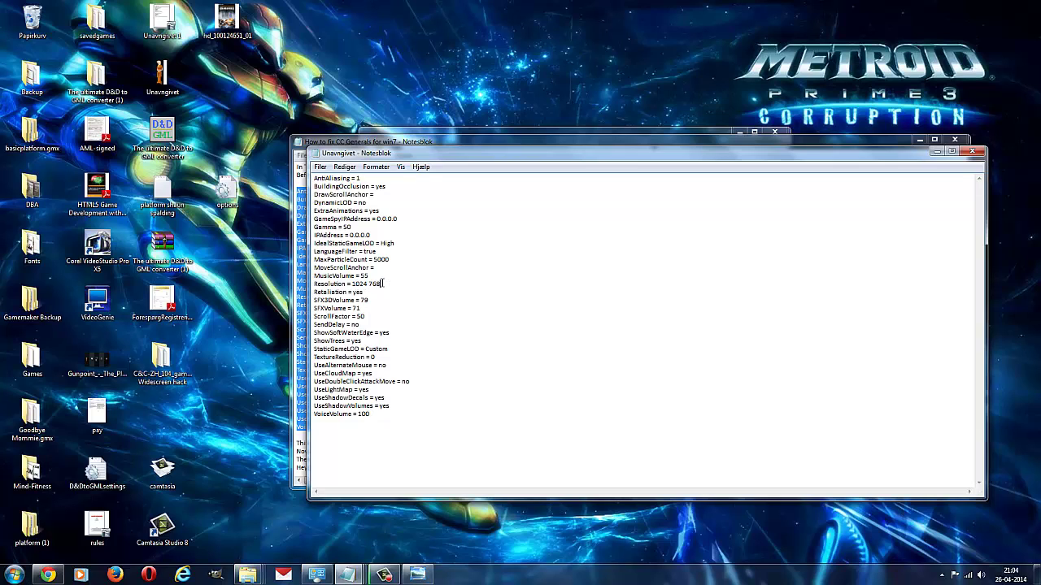
Start saving the pasted settings document and choose the Command and Conquer Generals Zero Hour Data folder in Documents as its location.
left_click_drag(381, 285, 353, 283)
left_click(375, 284)
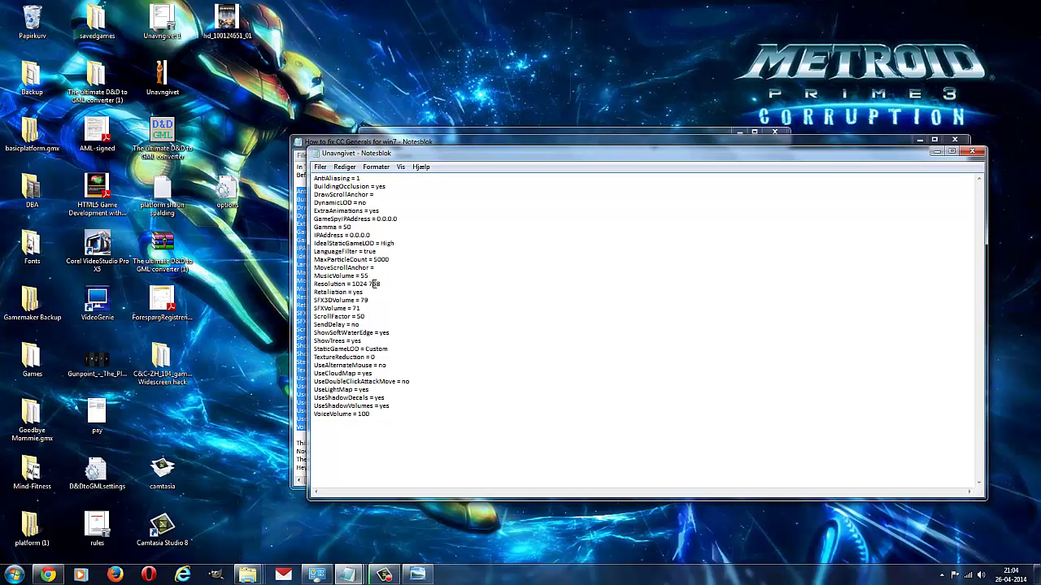
left_click(321, 167)
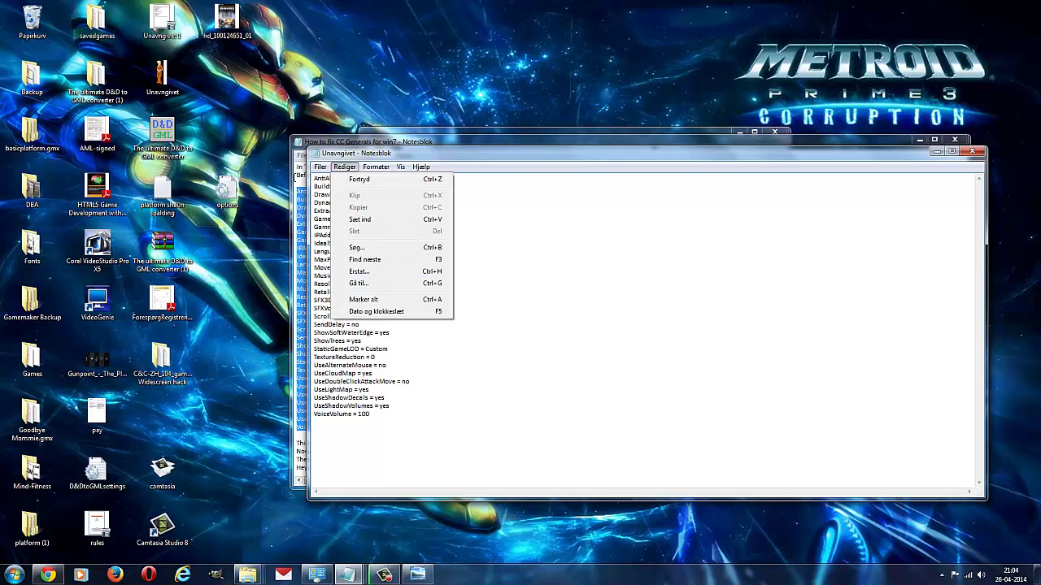
left_click(345, 215)
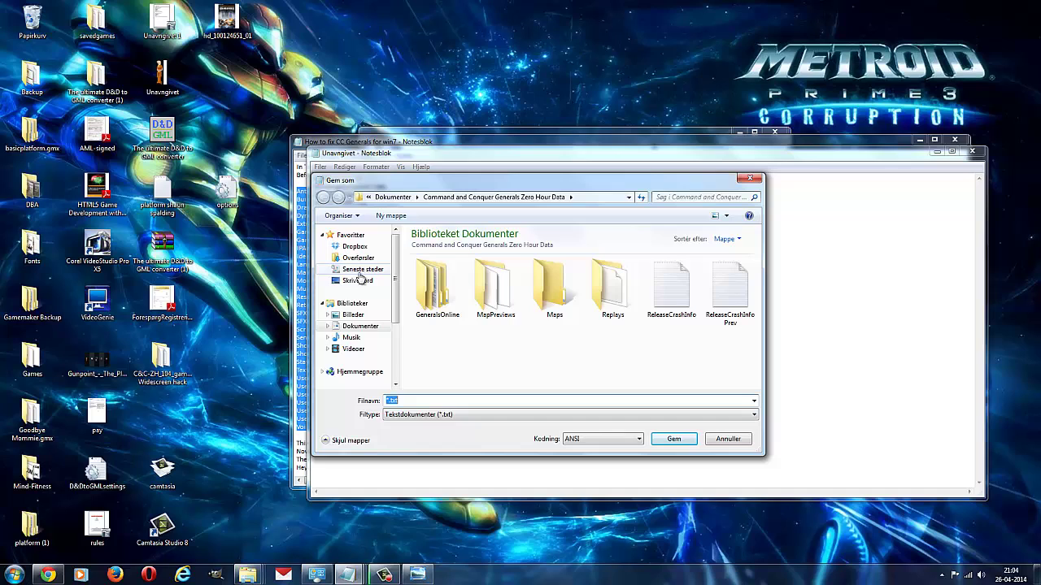
left_click(358, 326)
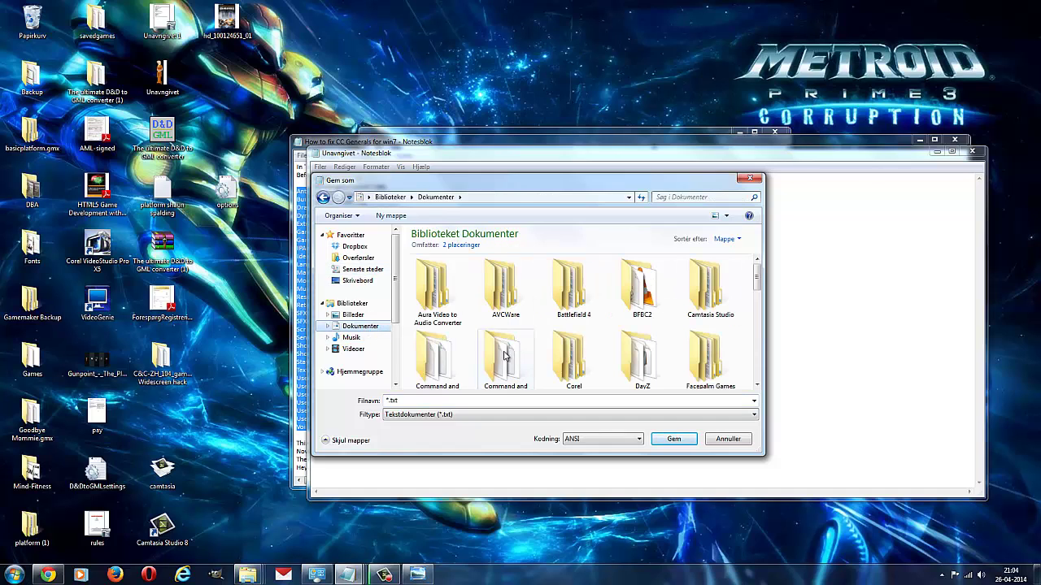
left_click(504, 355)
scroll(505, 355, "down", 1)
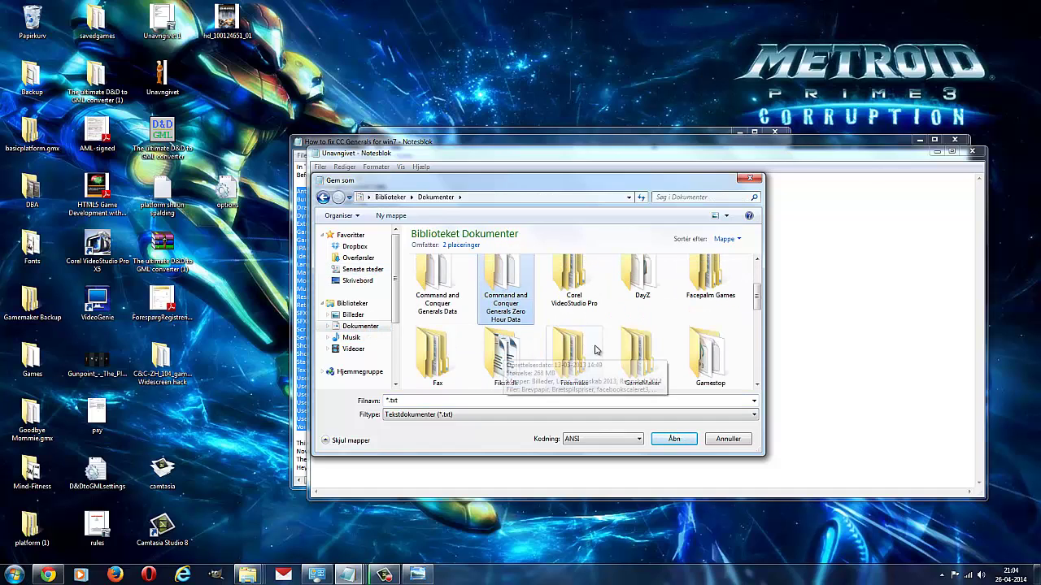
double_click(510, 284)
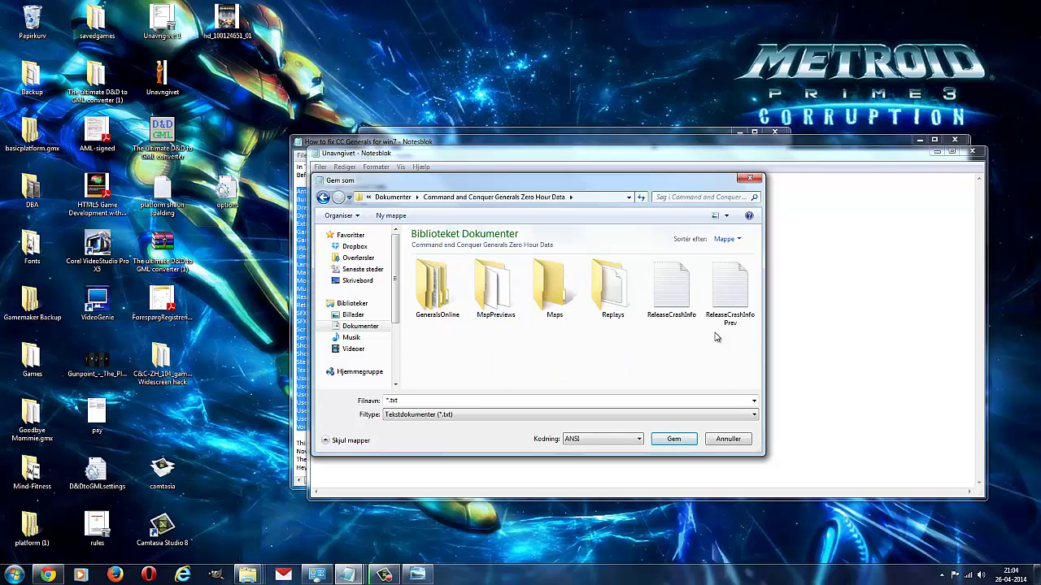
Save the settings document as options.ini with the file type set to all files (Alle filer), and close it.
left_click_drag(419, 403, 380, 406)
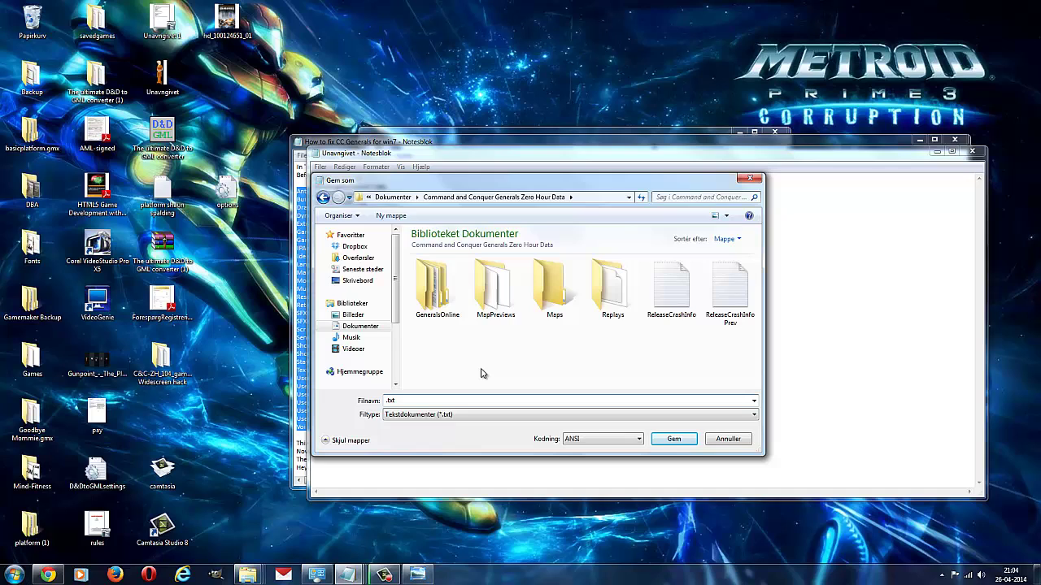
left_click(468, 414)
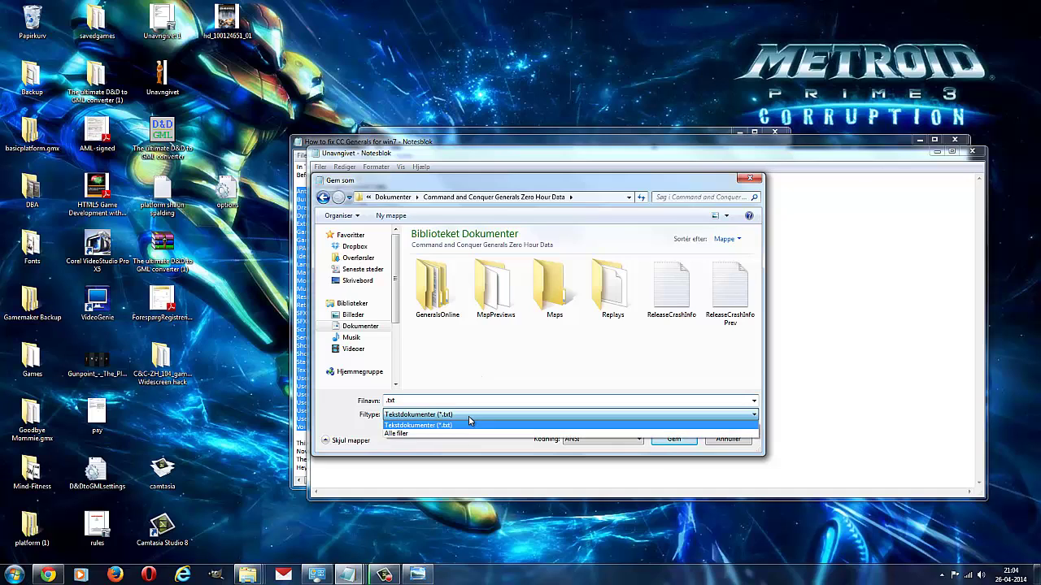
left_click(454, 431)
double_click(430, 400)
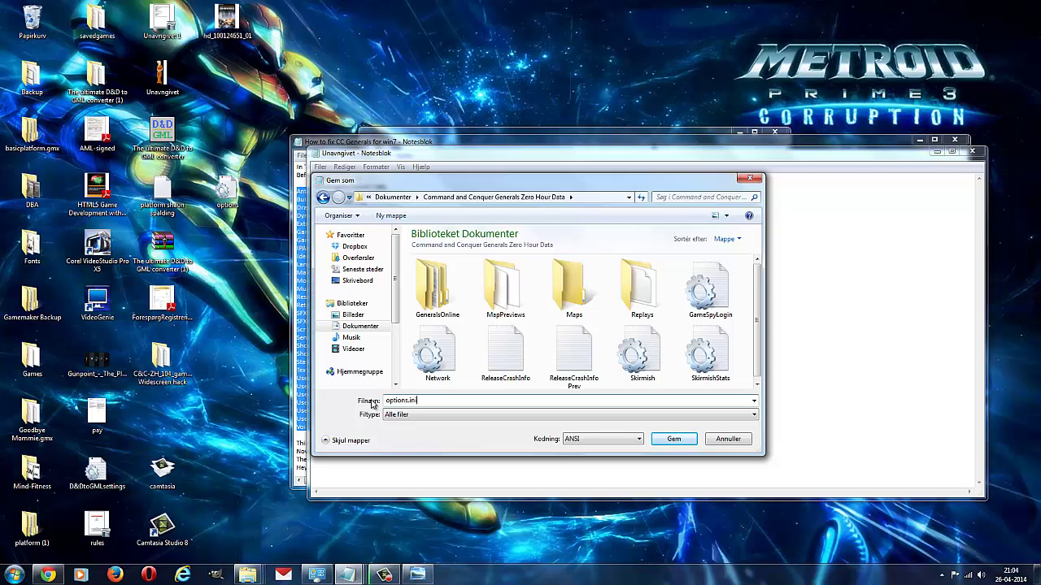
left_click(673, 440)
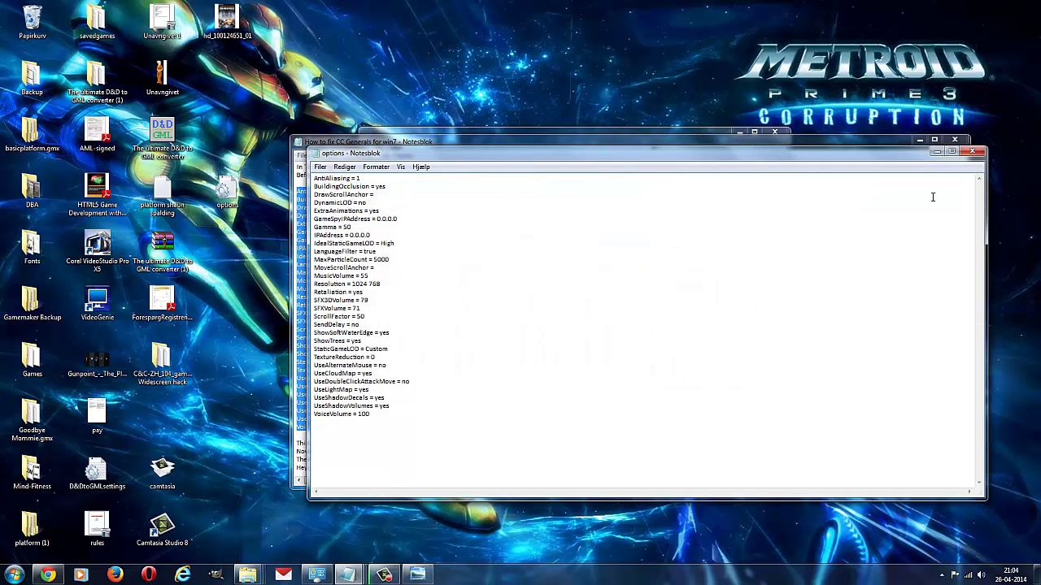
left_click(972, 151)
Read the folder permission instructions, and open the properties of the Command and Conquer Generals Zero Hour Data folder in Documents.
left_click(568, 347)
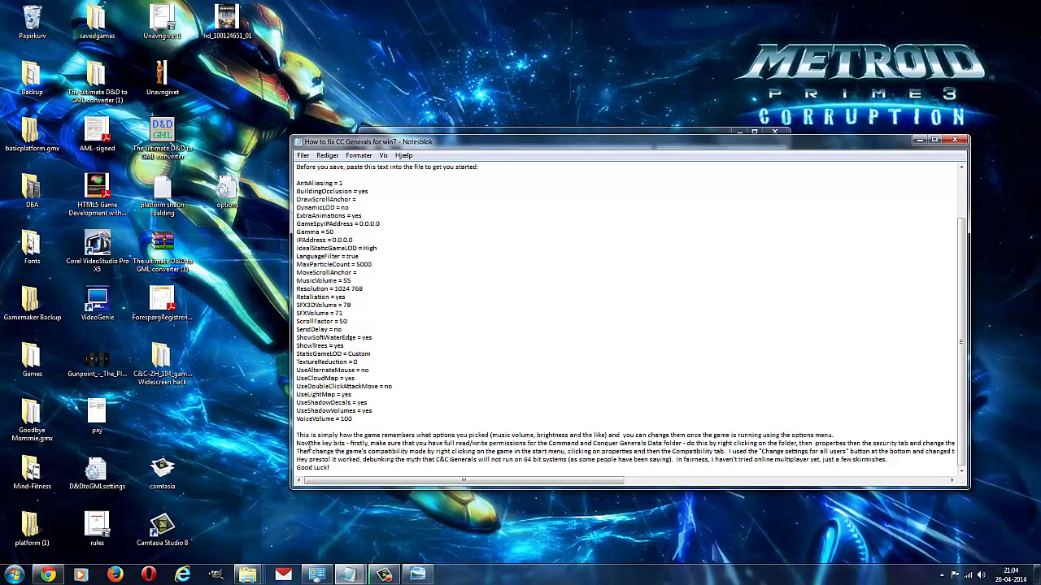
left_click_drag(309, 444, 679, 443)
left_click(459, 443)
left_click(679, 443)
left_click(12, 574)
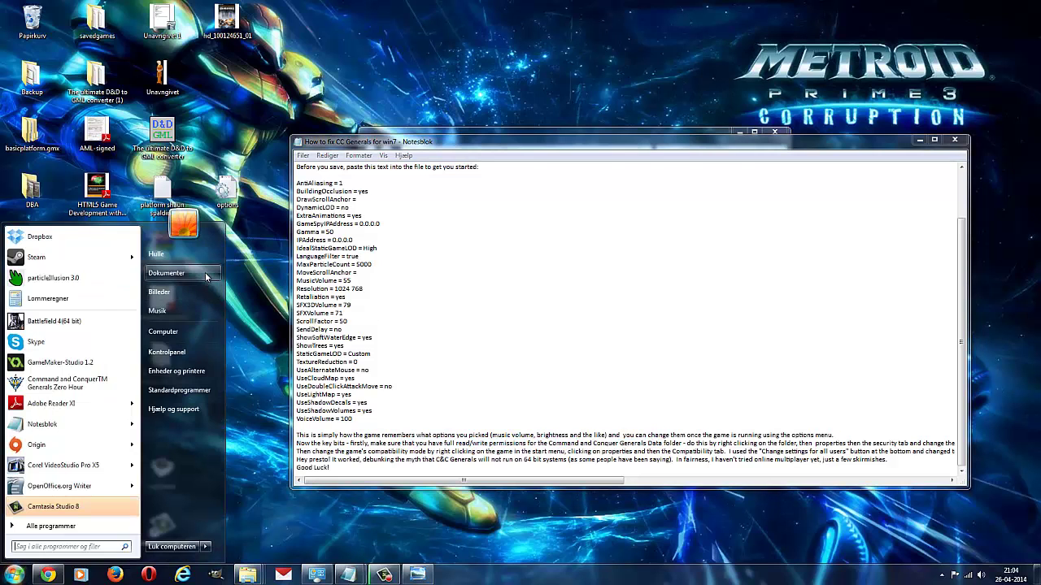
left_click(166, 272)
left_click(569, 321)
scroll(591, 306, "down", 1)
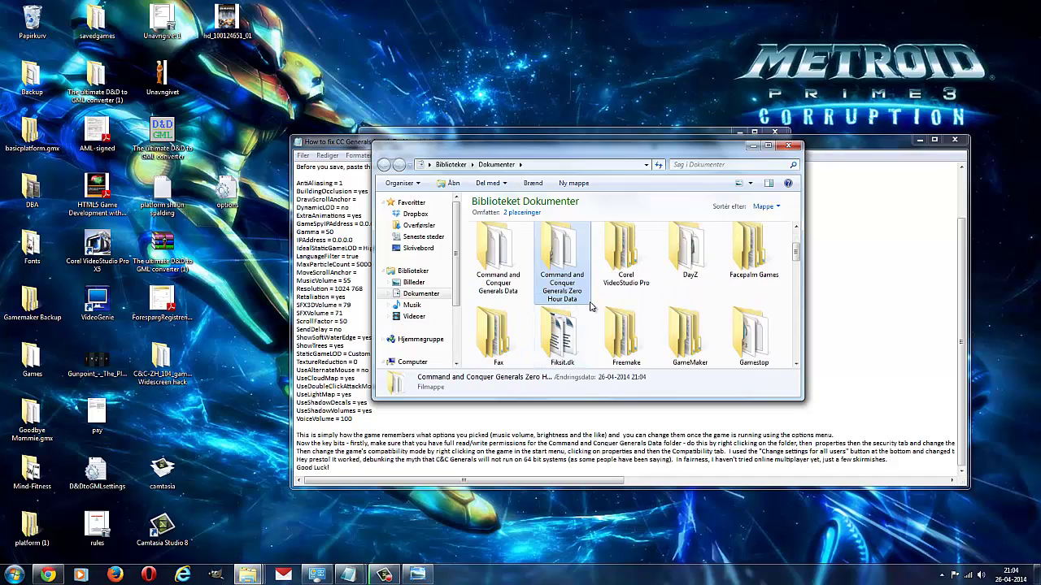
right_click(562, 256)
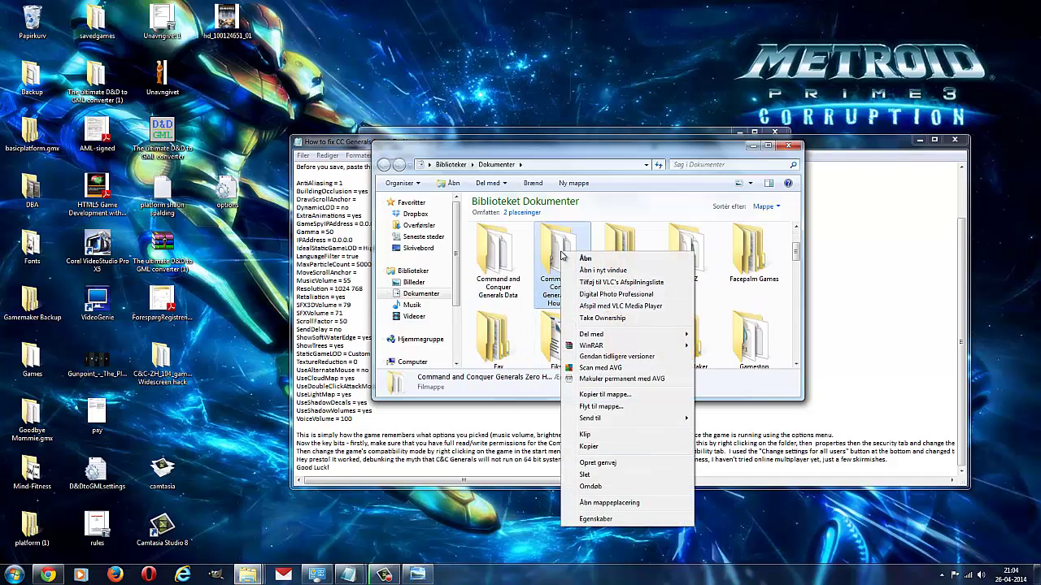
left_click(624, 528)
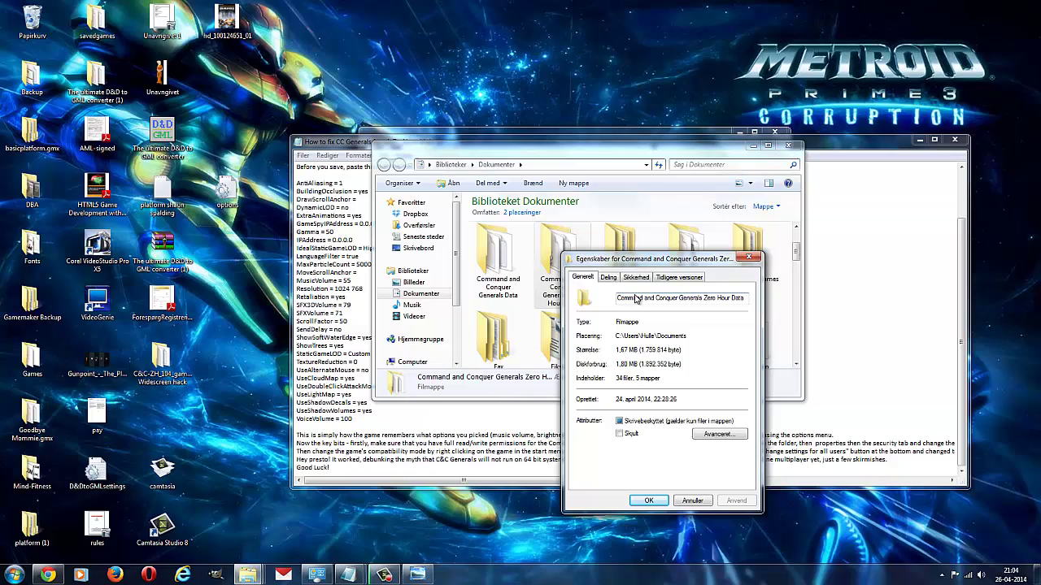
Check the SYSTEM group's security permissions for the Zero Hour Data folder, including the permission editor, and confirm both dialogs.
left_click(609, 278)
left_click(636, 278)
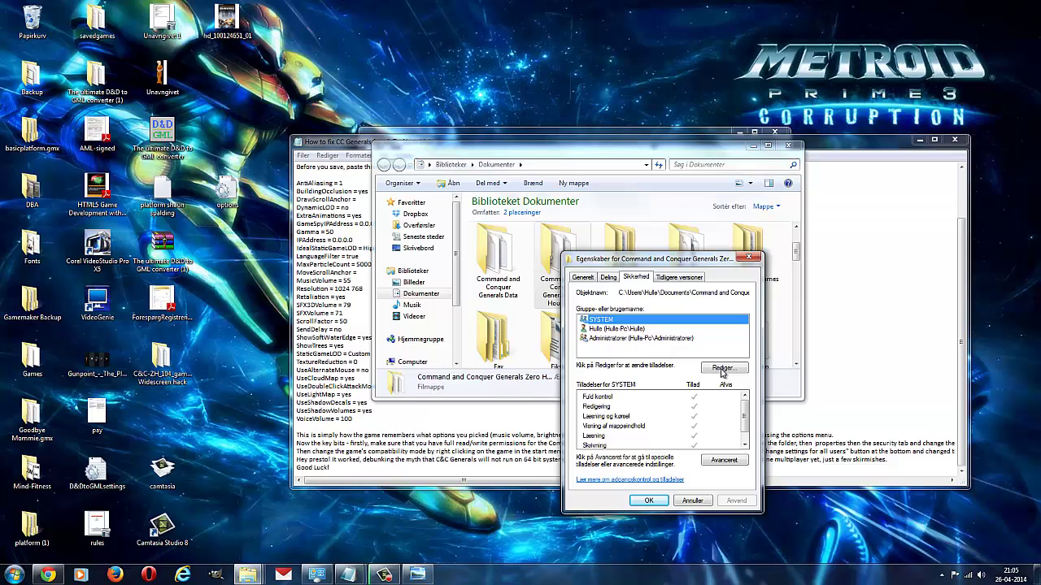
left_click(722, 370)
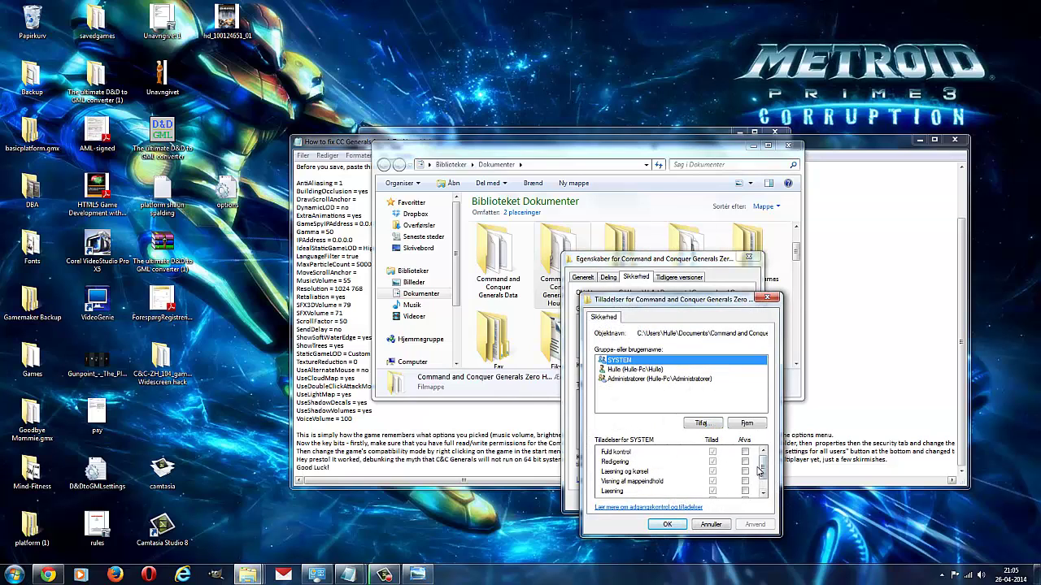
left_click_drag(763, 468, 699, 447)
left_click(667, 524)
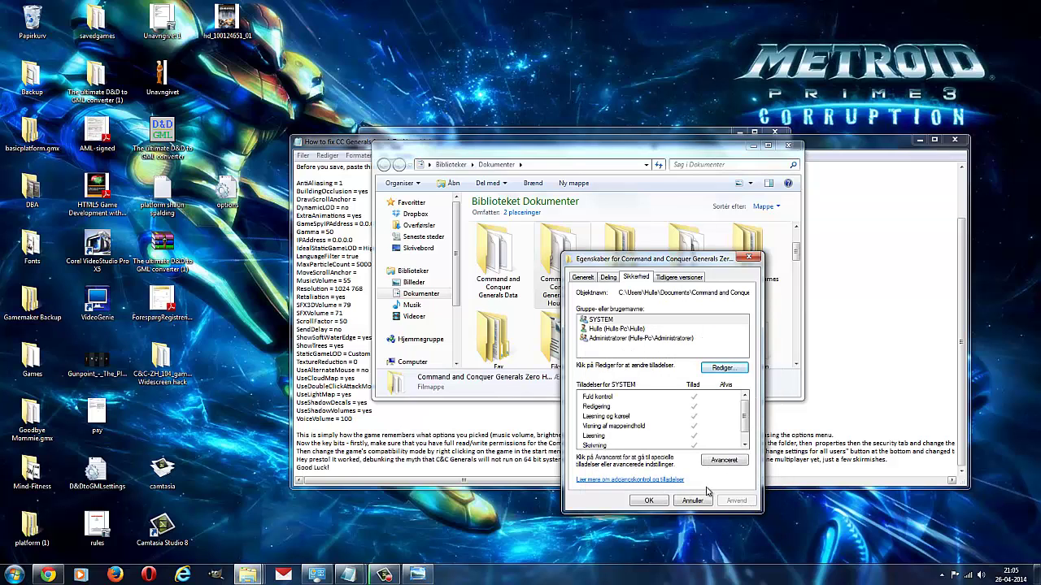
left_click(648, 501)
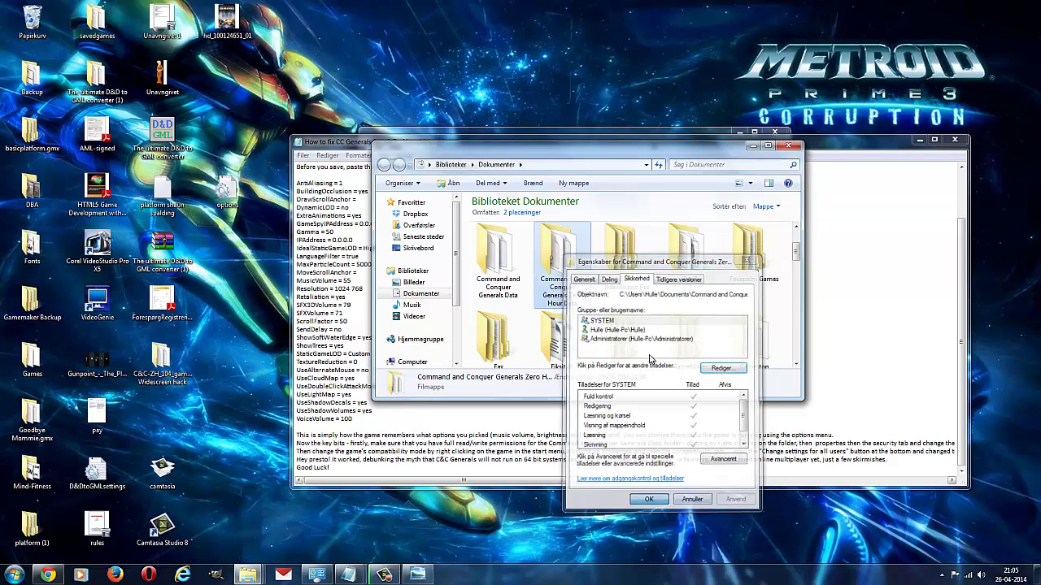
Check the security permissions of the Command and Conquer Generals Data folder and confirm its properties.
right_click(494, 257)
left_click(537, 523)
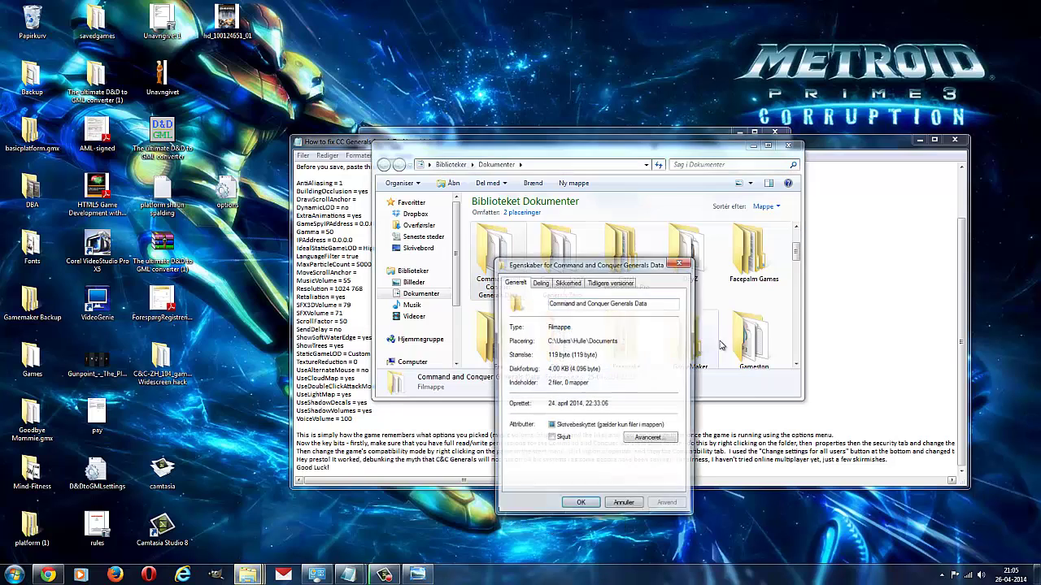
left_click(540, 283)
left_click(570, 282)
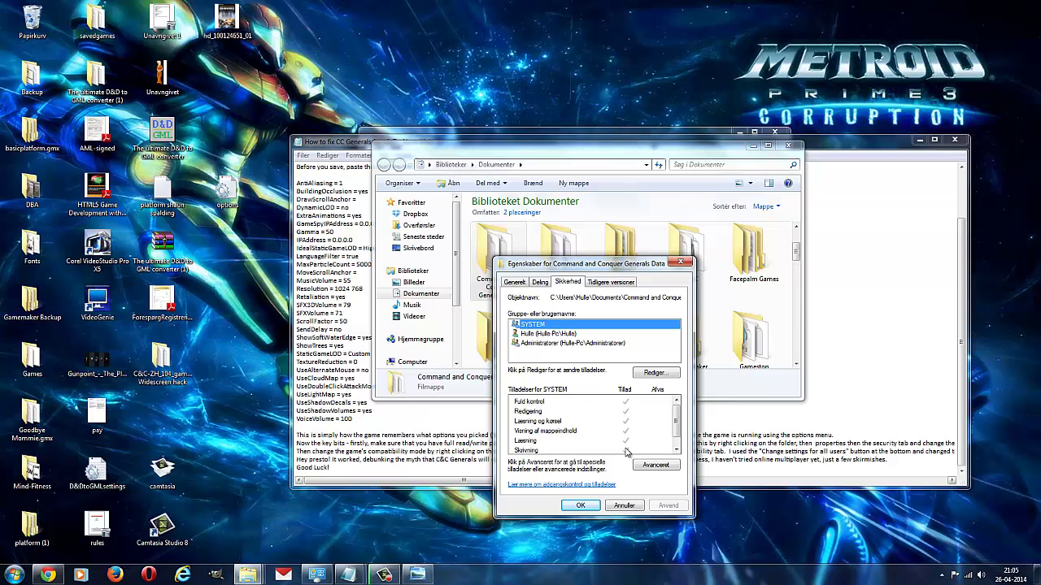
left_click(581, 506)
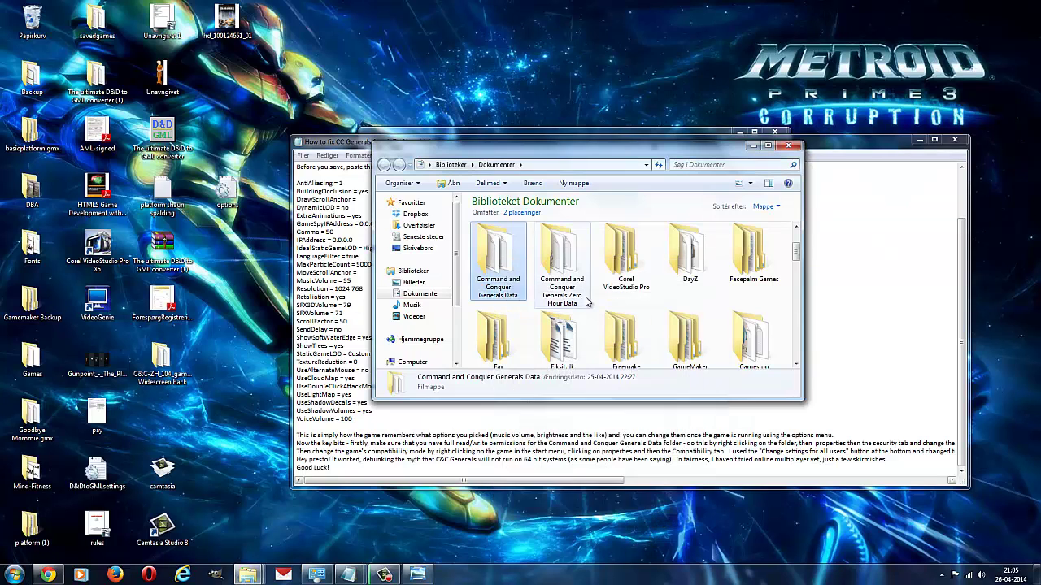
left_click(547, 265)
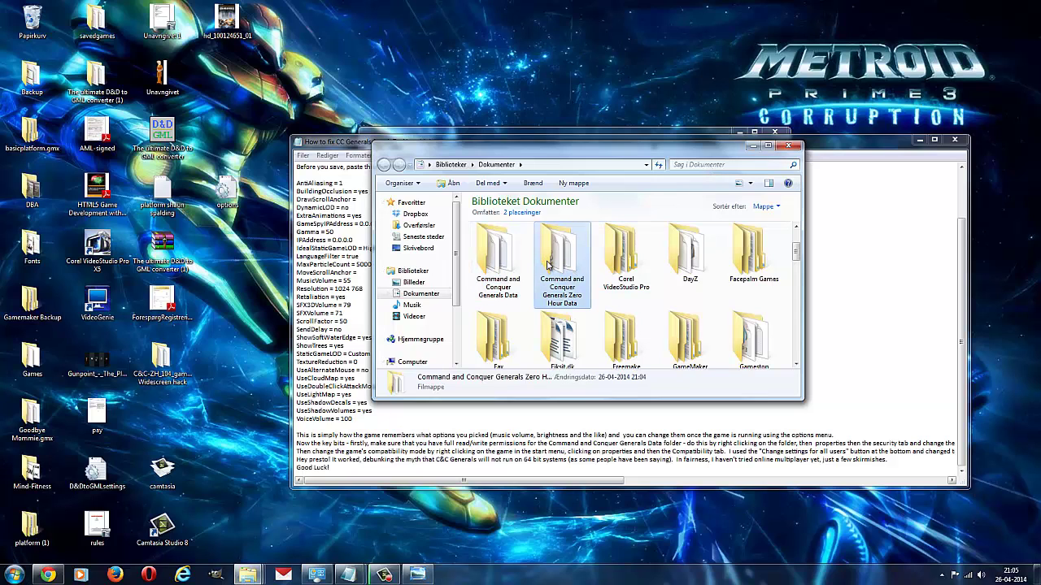
Open the Programmer (x86) folder on Lokal disk (C:) and find the game publisher's folders in it.
left_click(13, 575)
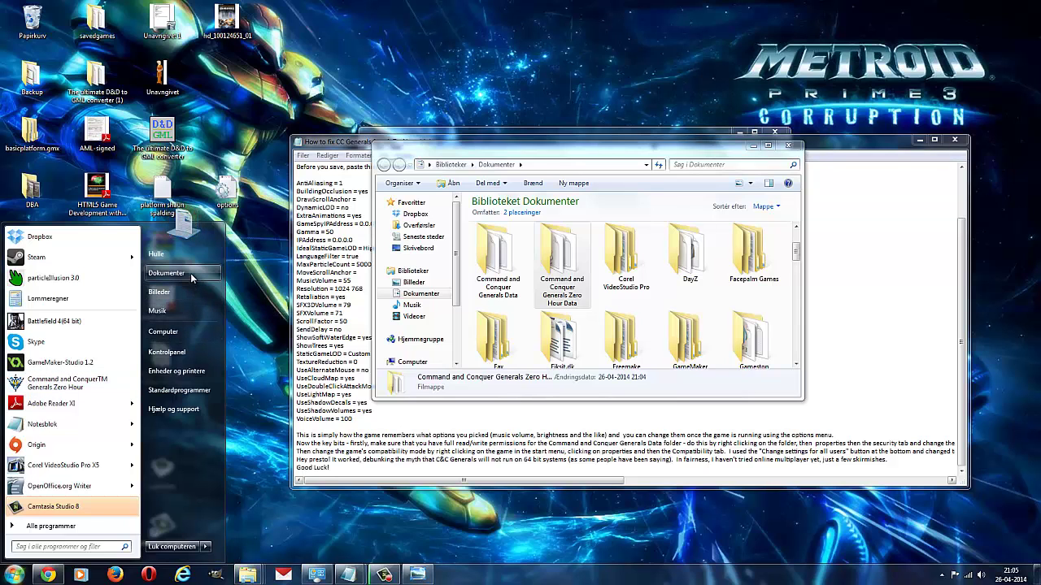
left_click(173, 332)
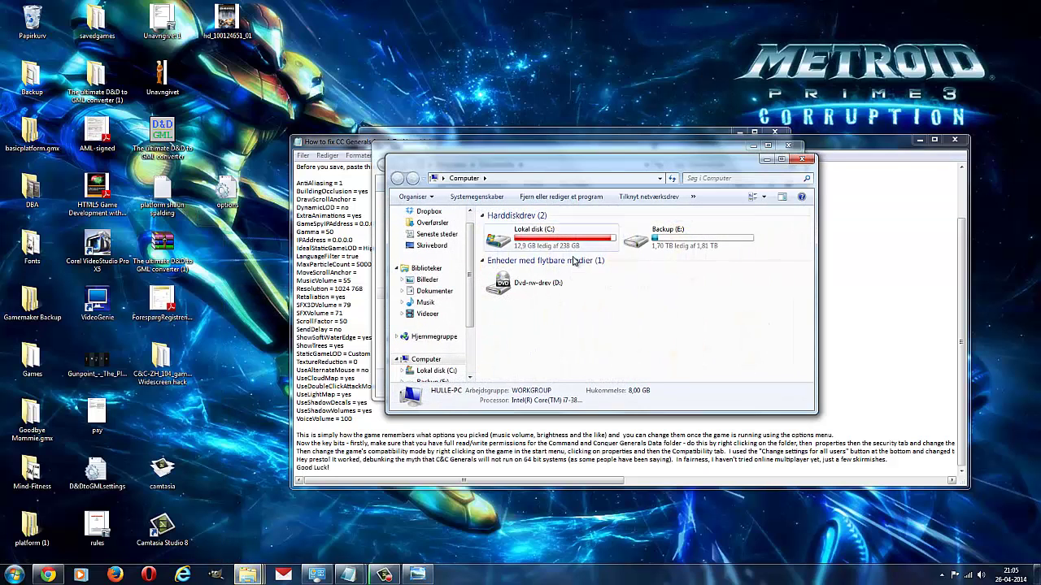
double_click(537, 237)
left_click(528, 330)
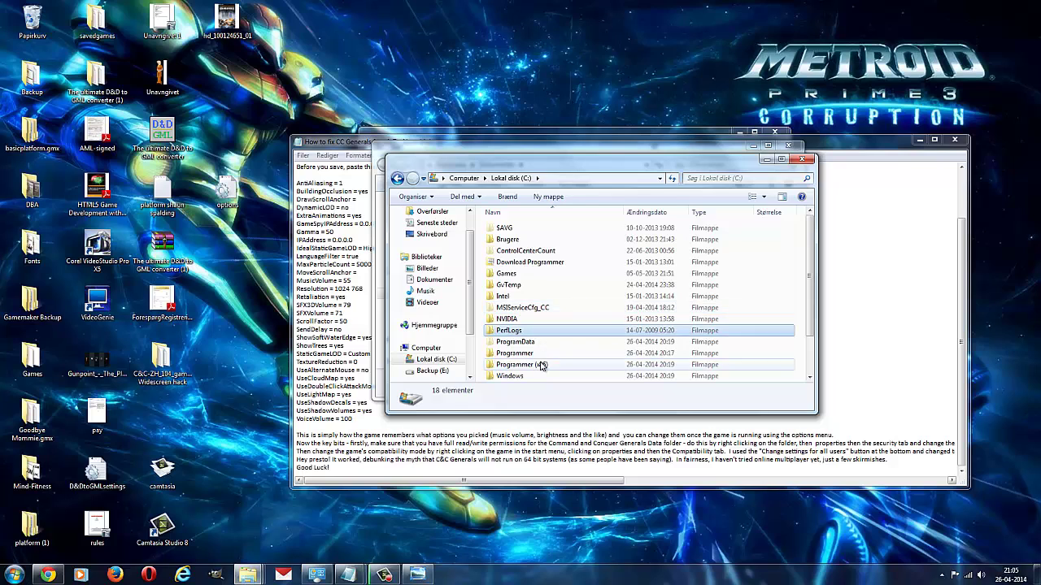
double_click(541, 364)
scroll(528, 312, "down", 3)
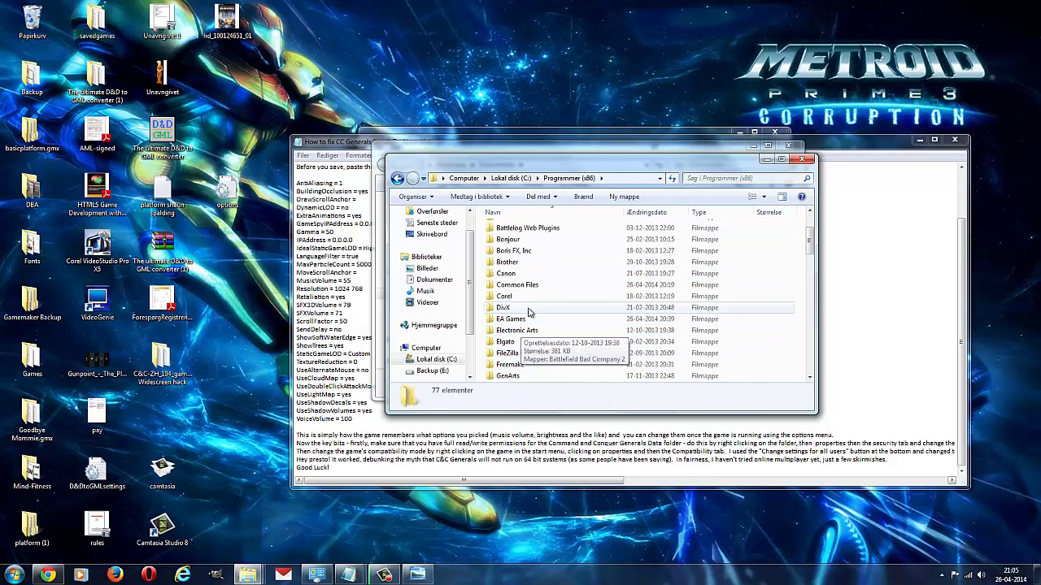
Open the Command & Conquer Generals Zero Hour installation folder inside EA Games and find the generals program file.
double_click(558, 307)
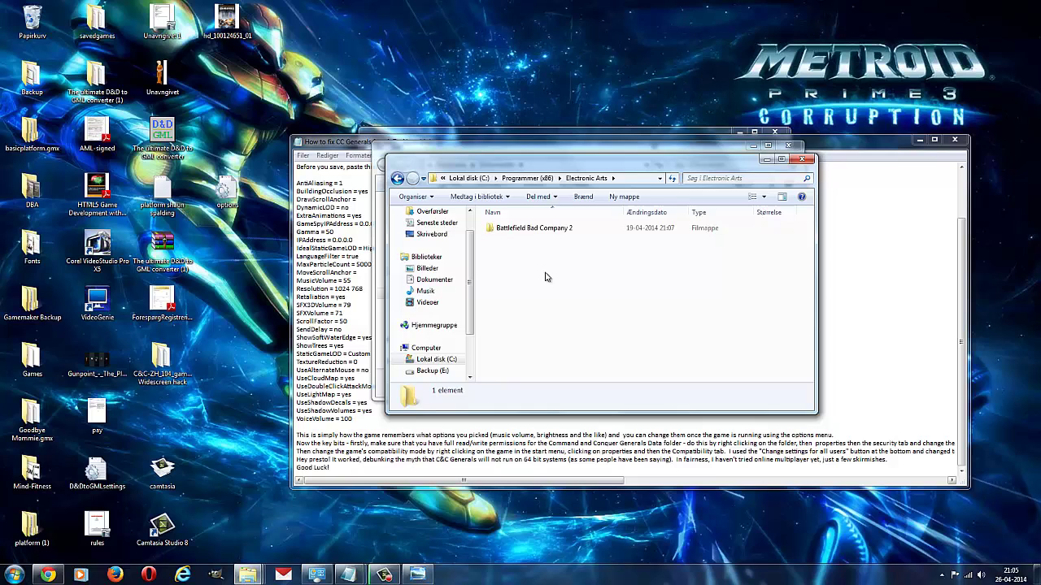
key("BackSpace")
scroll(529, 329, "down", 2)
double_click(529, 336)
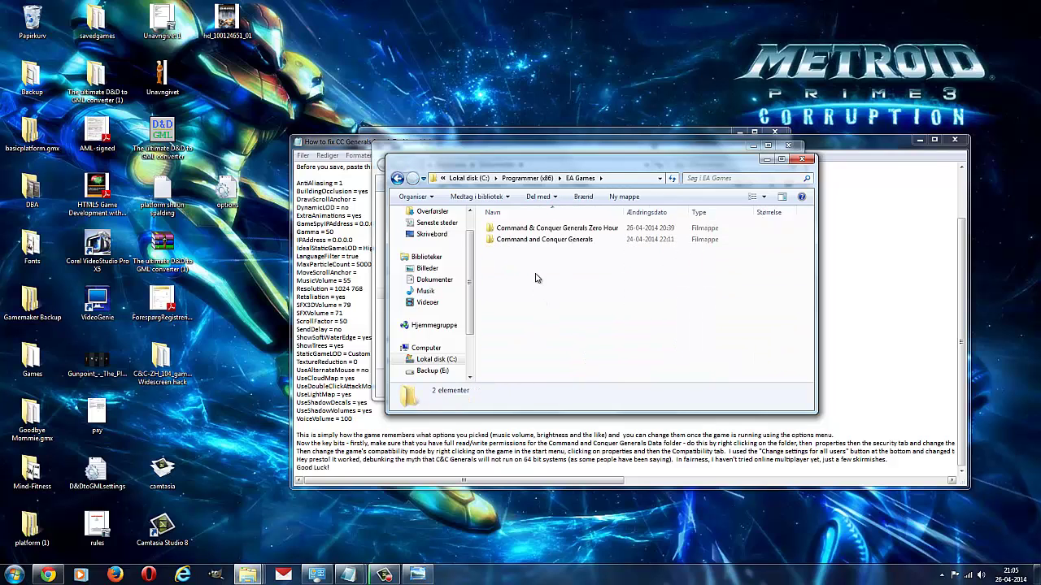
double_click(537, 228)
scroll(573, 284, "down", 2)
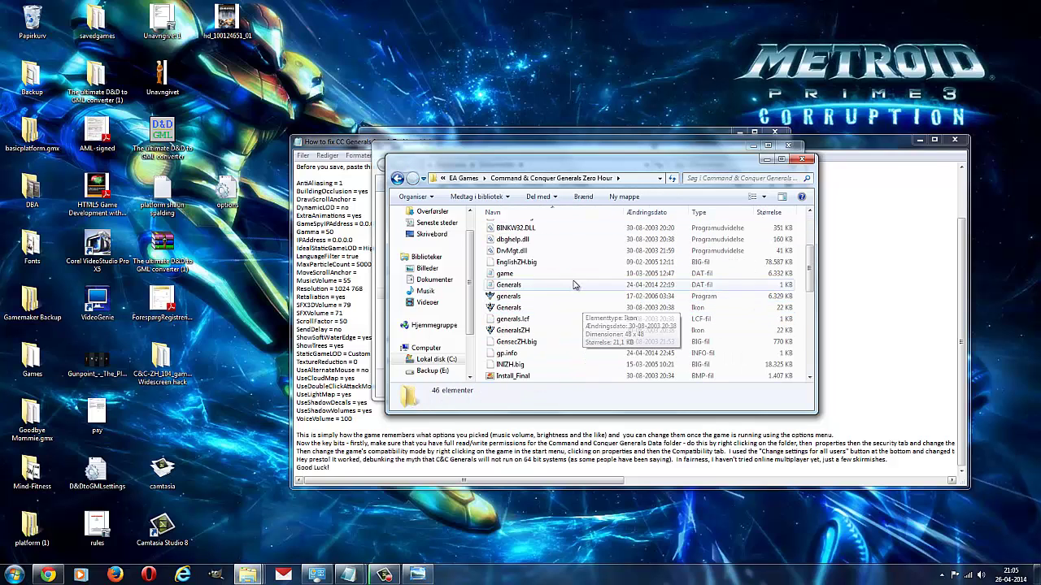
right_click(532, 300)
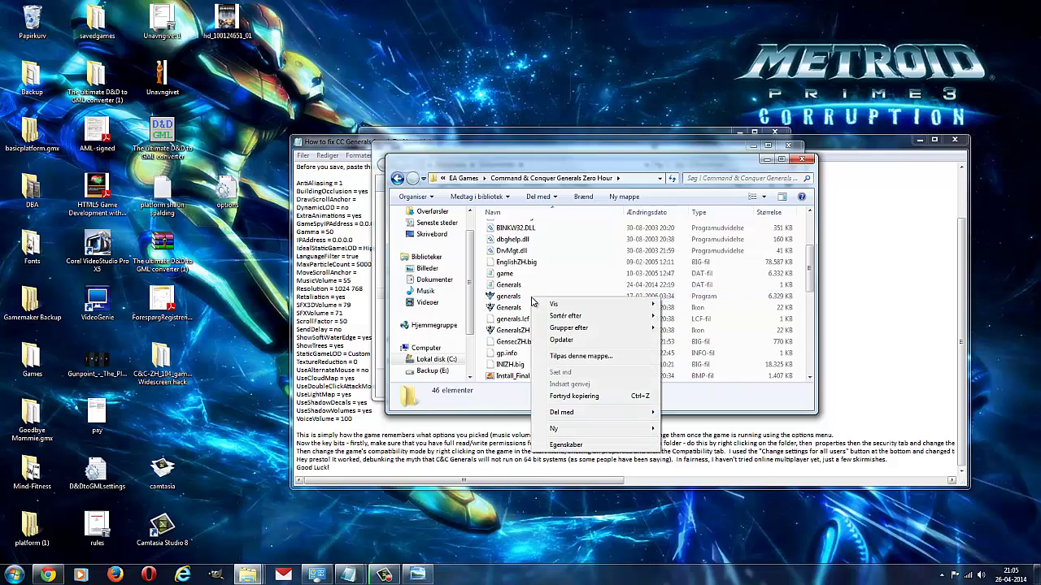
mouse_move(573, 319)
left_click(566, 307)
Review the compatibility mode and administrator settings in the generals program's properties, and confirm the dialog.
left_click(537, 294)
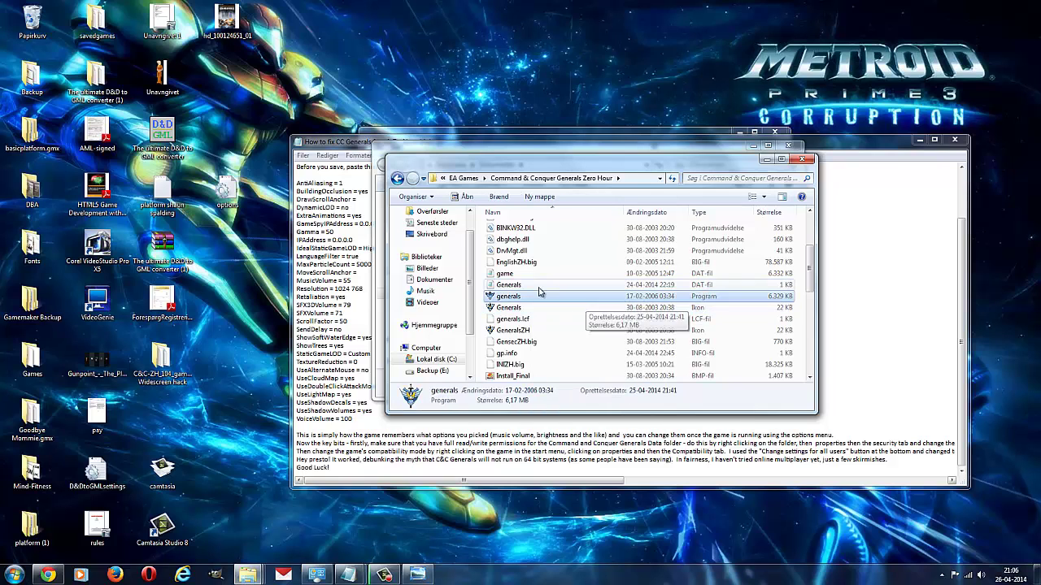
right_click(542, 295)
left_click(576, 529)
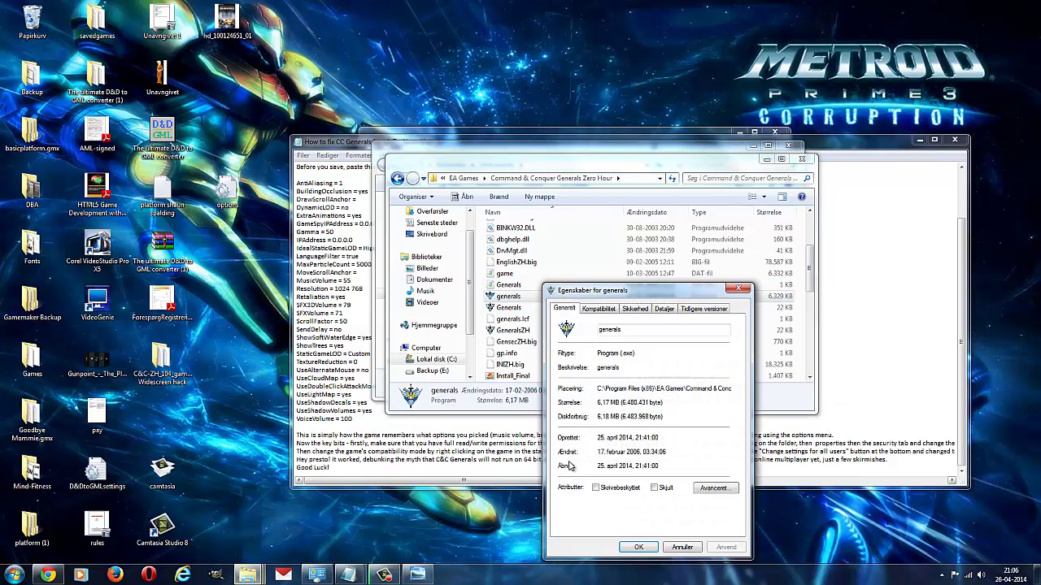
left_click(598, 309)
left_click_drag(618, 292, 577, 173)
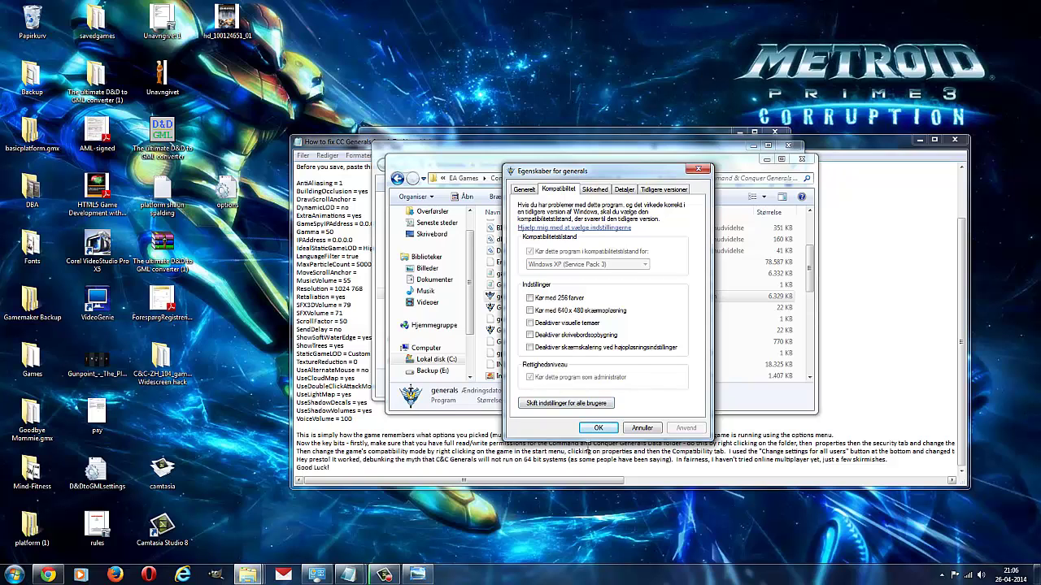
left_click(598, 427)
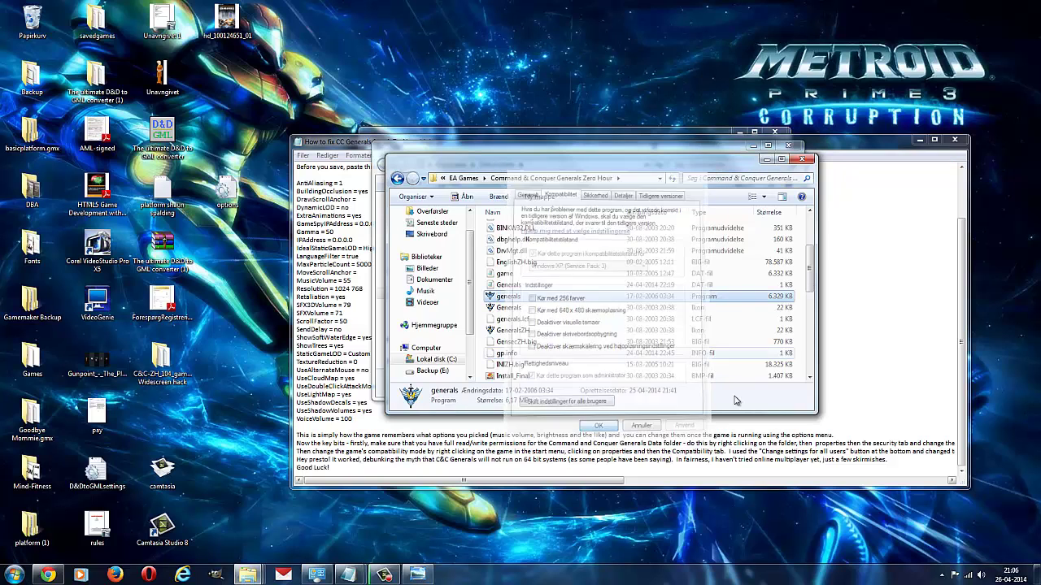
Close the game's installation folder, launch Command and Conquer Generals Zero Hour and start a skirmish on Alpine Assault as USA against GLA.
left_click(801, 160)
left_click(15, 575)
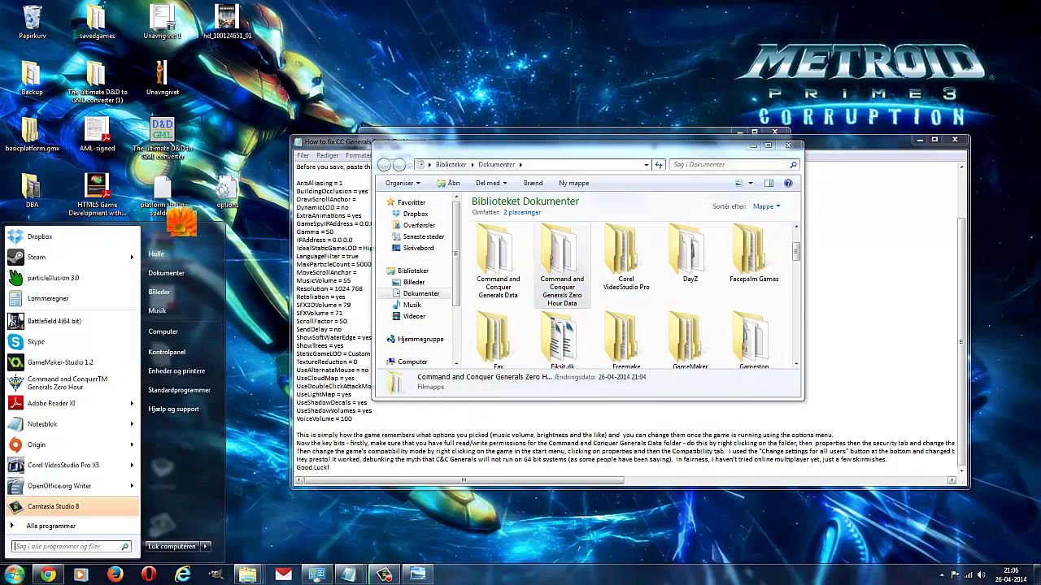
left_click(72, 386)
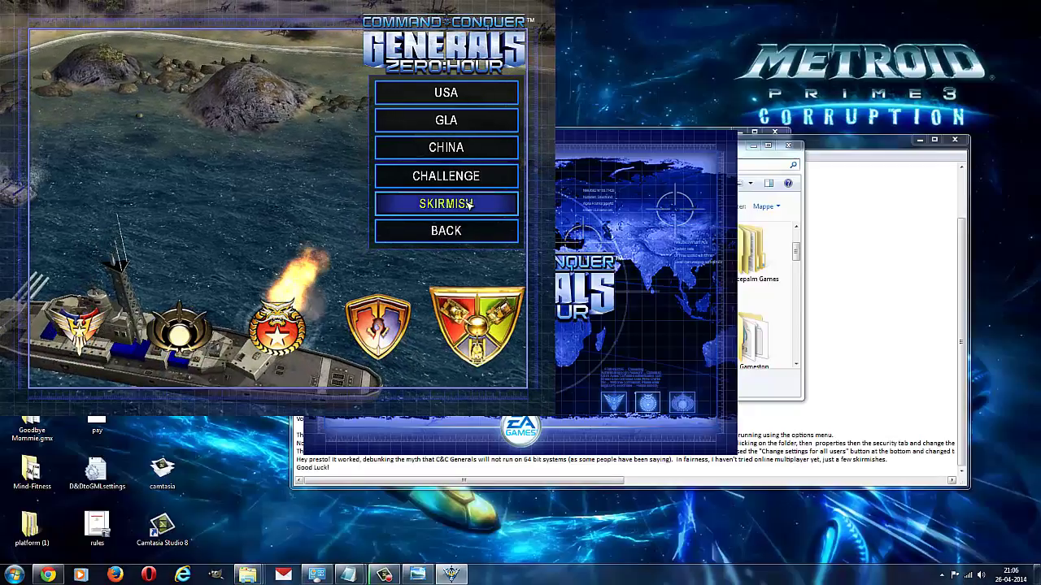
left_click(445, 205)
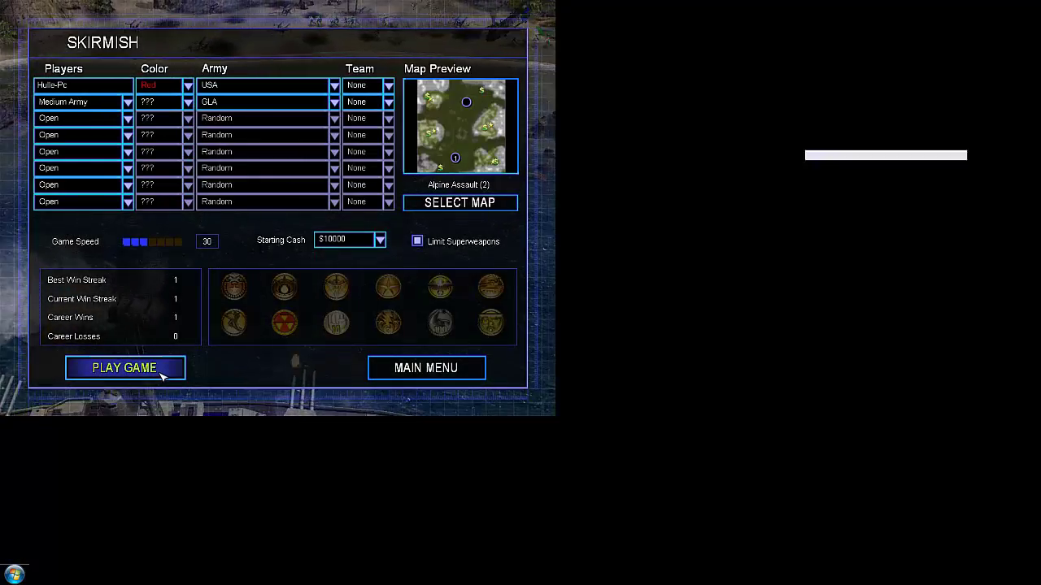
left_click(162, 375)
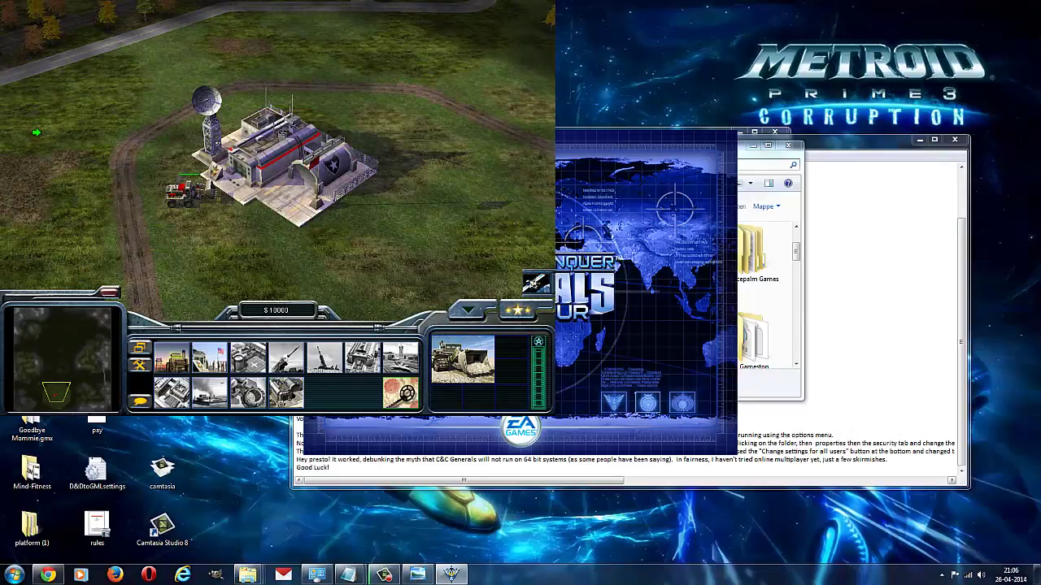
Deselect the construction dozer, exit the running skirmish with confirmation, and leave the skirmish setup to quit the game.
right_click(262, 143)
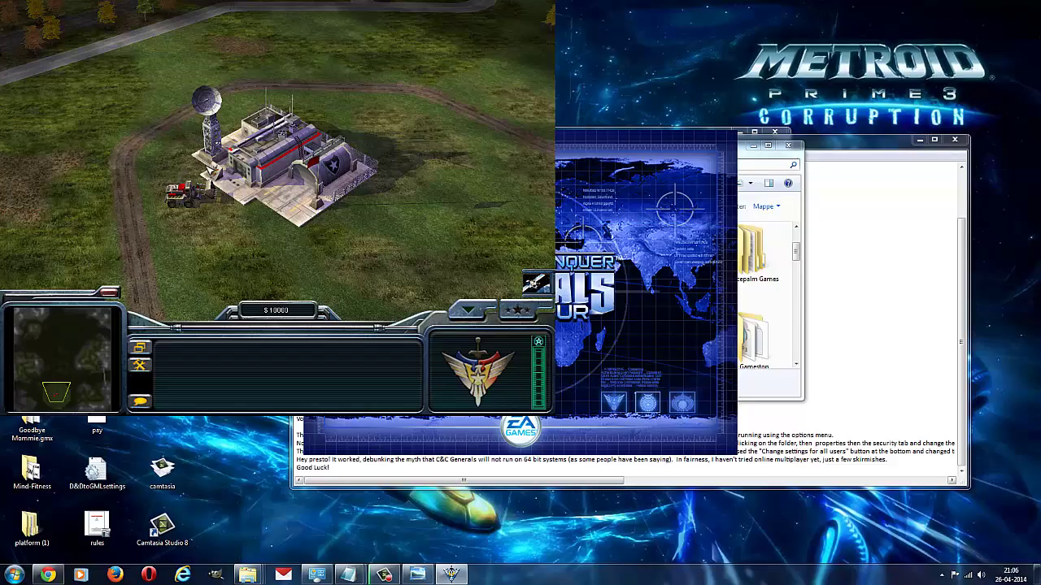
key("Right")
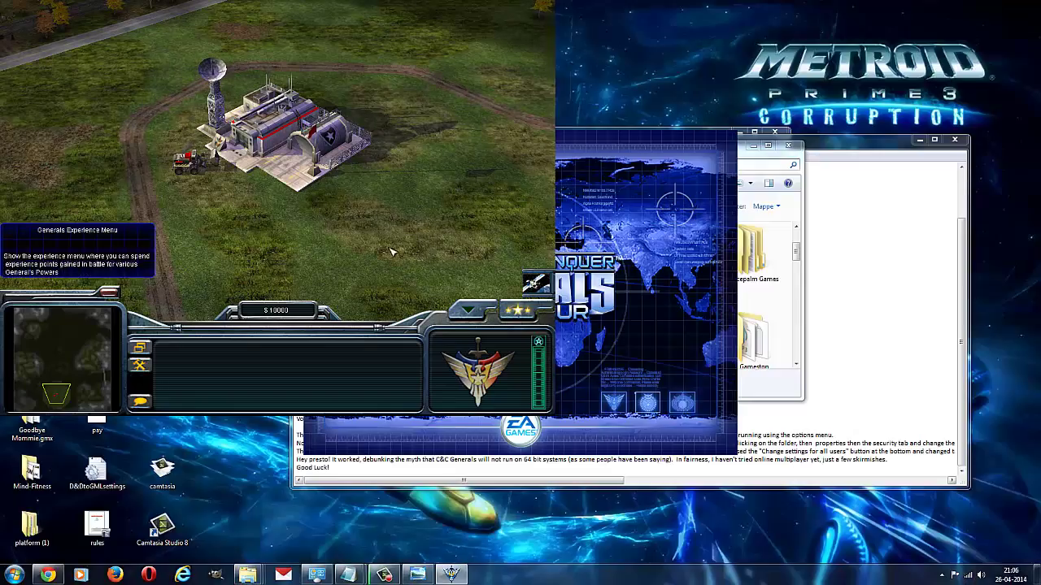
key("Escape")
left_click(213, 237)
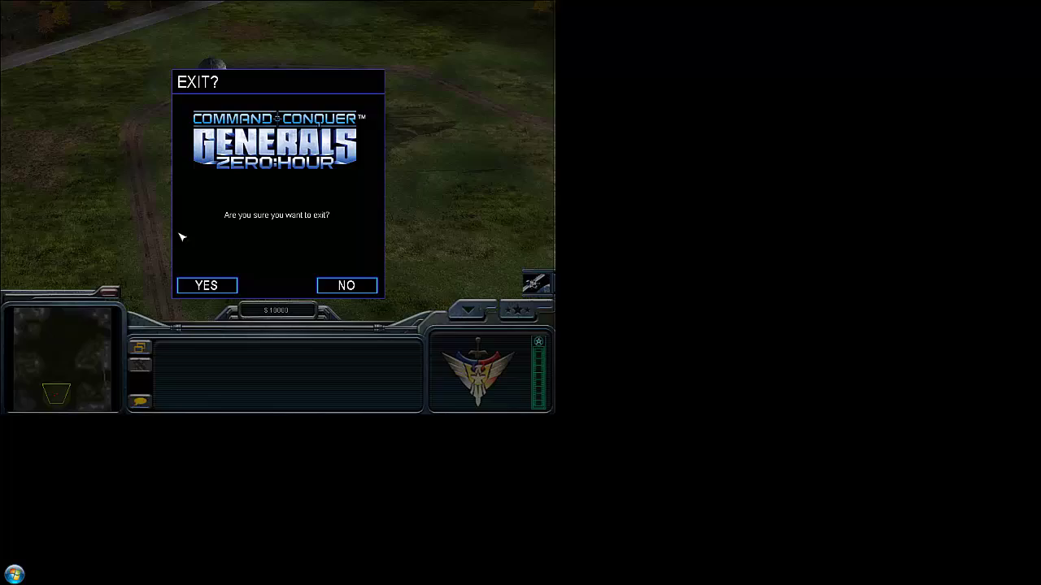
left_click(208, 285)
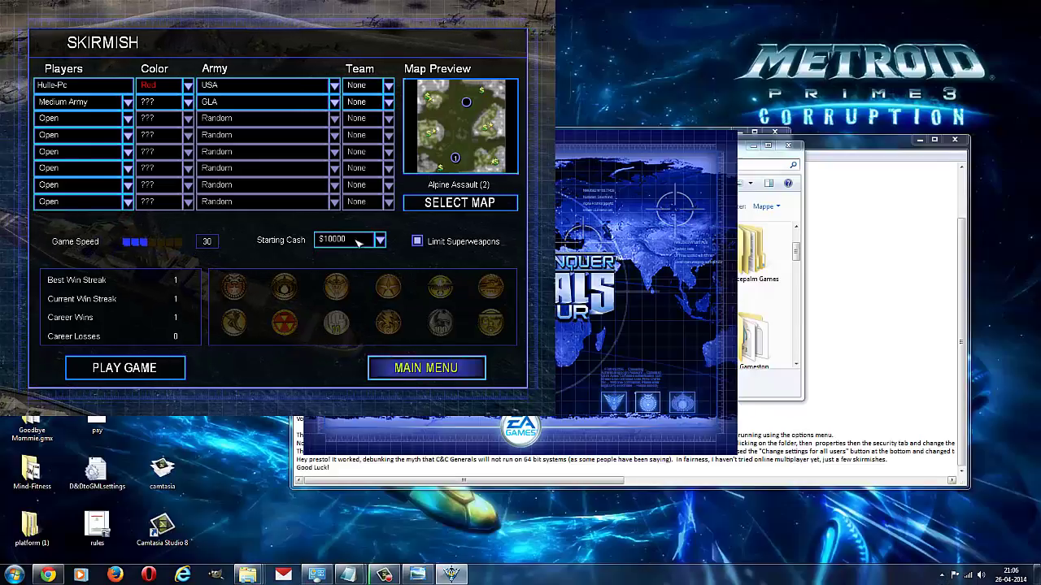
left_click(426, 367)
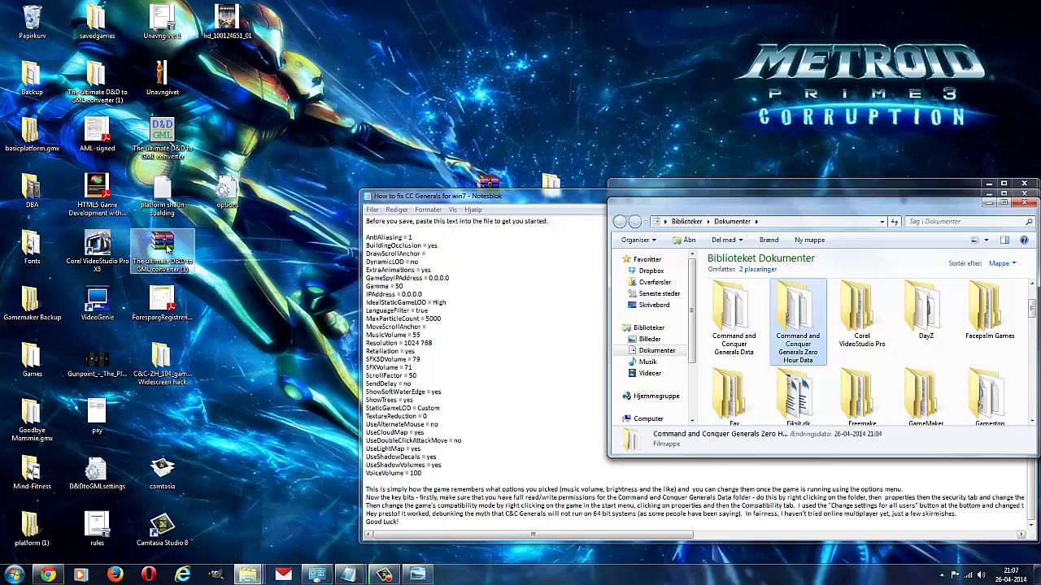
Minimize the fix instructions, bring the CC-Generals-ZH-Essentials (2) folder forward and select the C&C-ZH_104_gamedata Widescreen hack archive.
left_click_drag(540, 198, 269, 191)
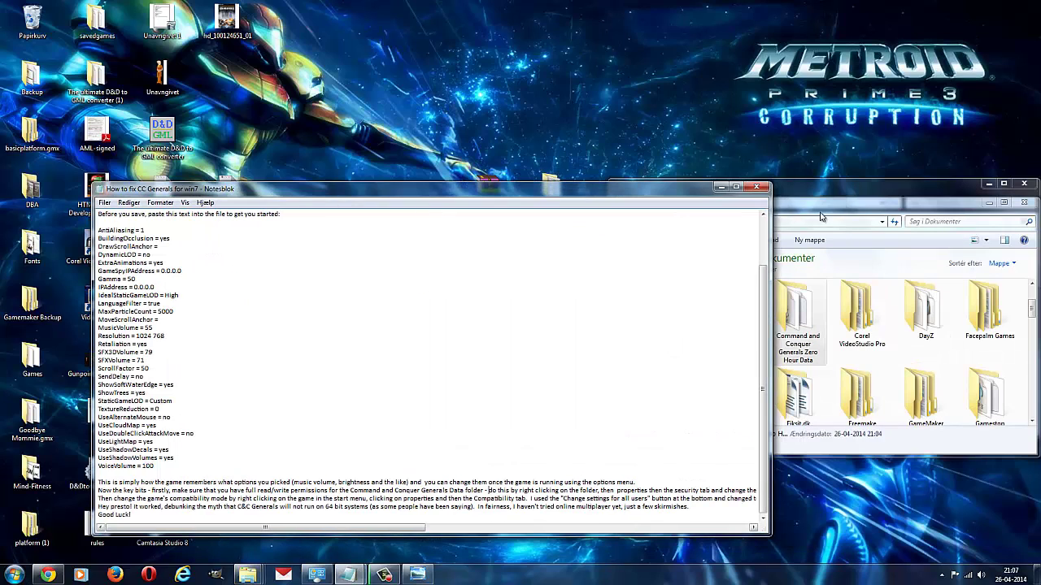
left_click(721, 188)
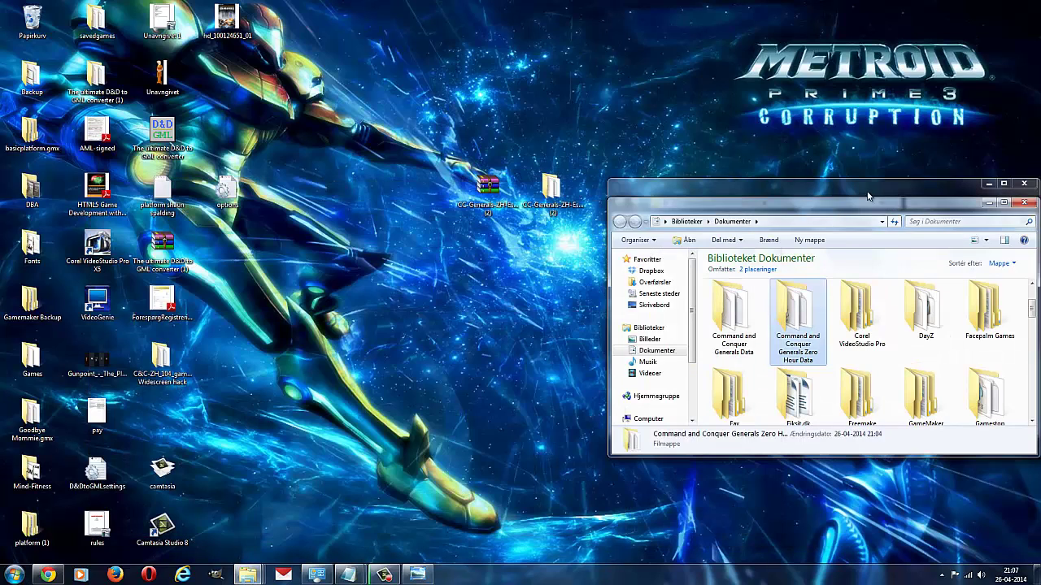
left_click_drag(866, 196, 848, 132)
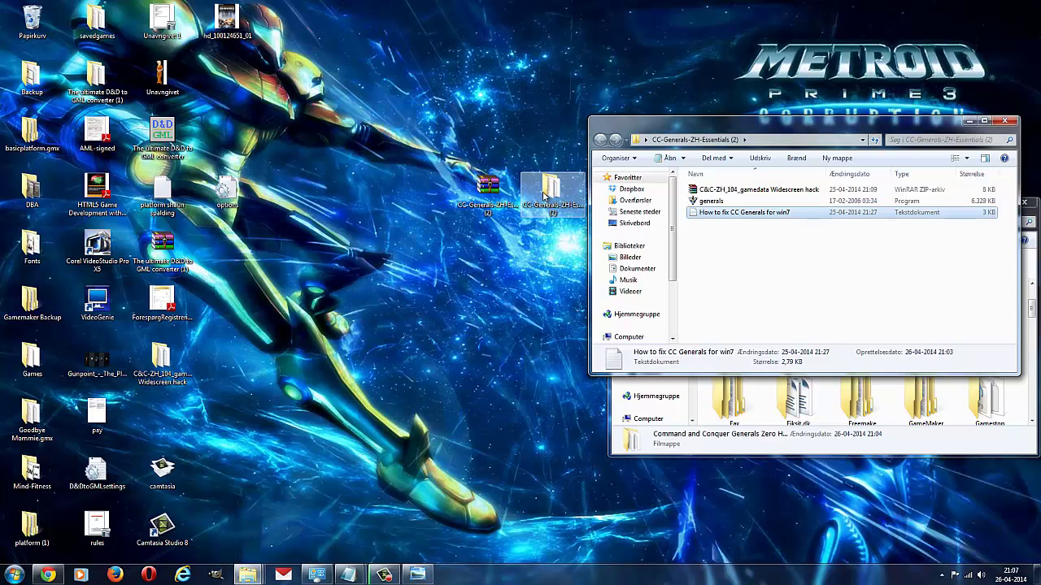
left_click_drag(773, 122, 777, 95)
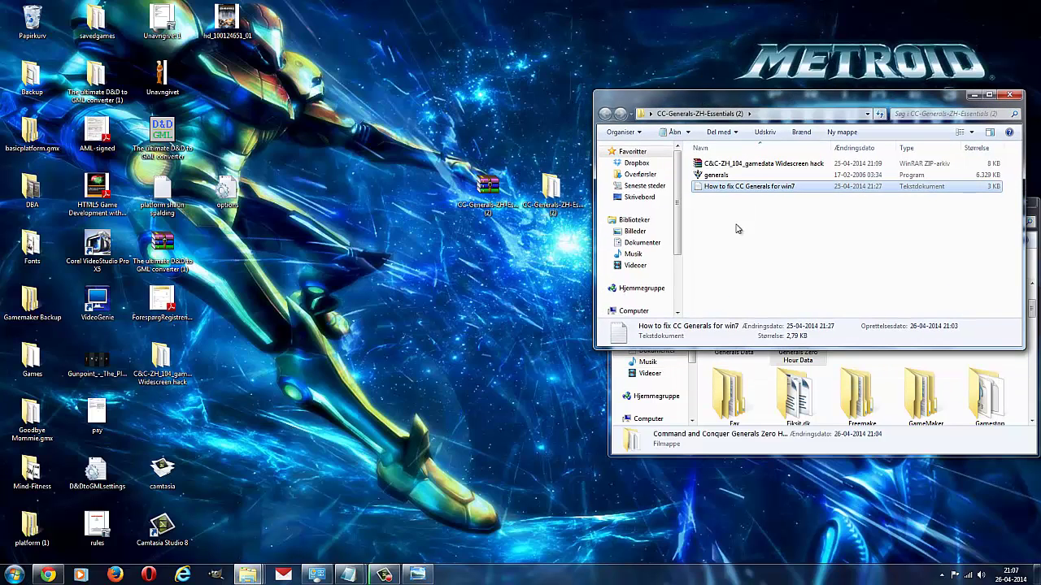
left_click(750, 165)
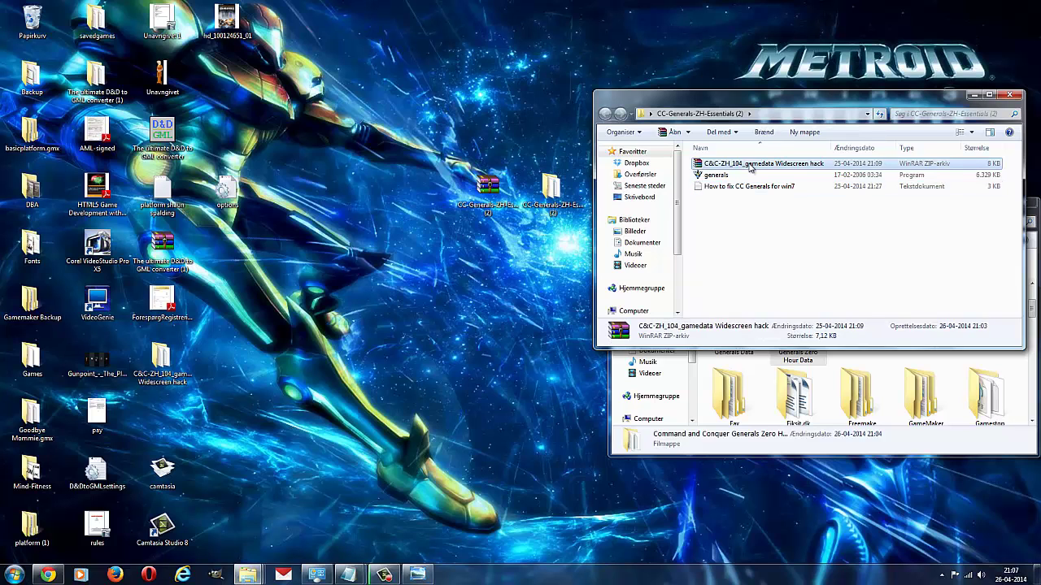
Switch to Chrome and read the widescreen and camera height notes on the wsgf.org Command & Conquer Generals page, then minimize the browser.
left_click(48, 575)
left_click(71, 10)
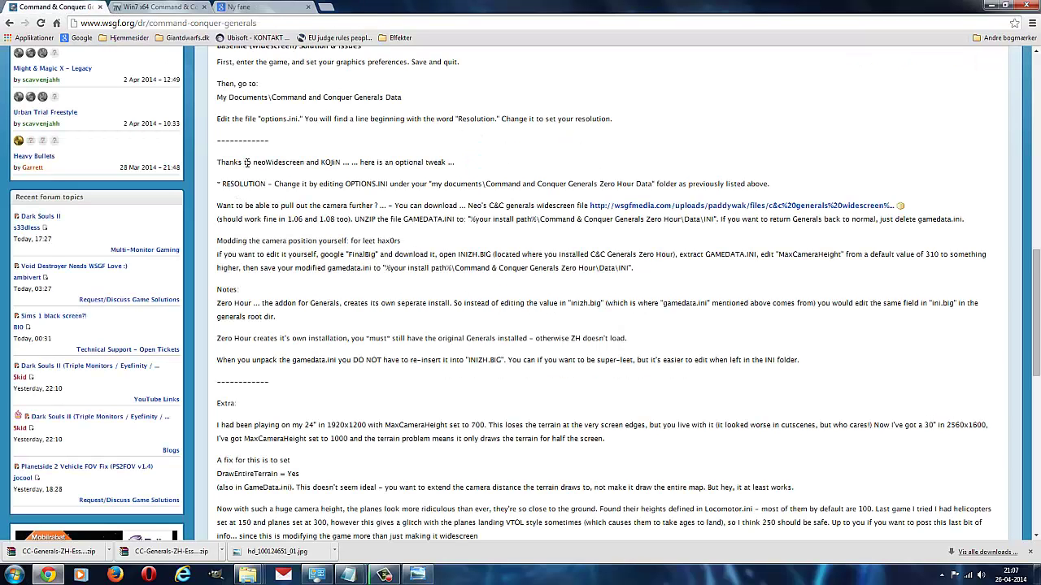
left_click_drag(297, 162, 338, 162)
left_click(391, 163)
left_click_drag(707, 254, 757, 254)
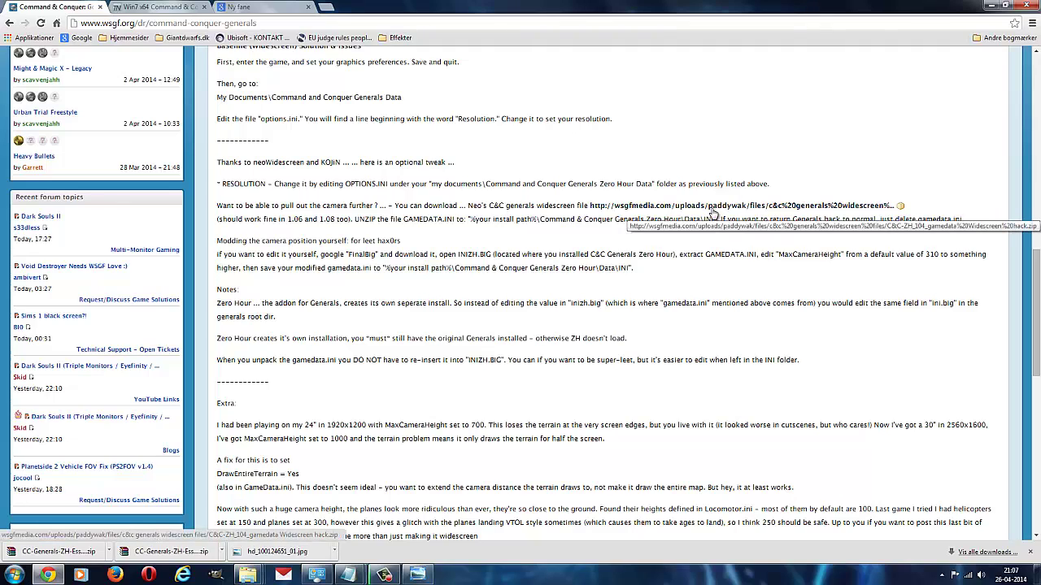
left_click(991, 5)
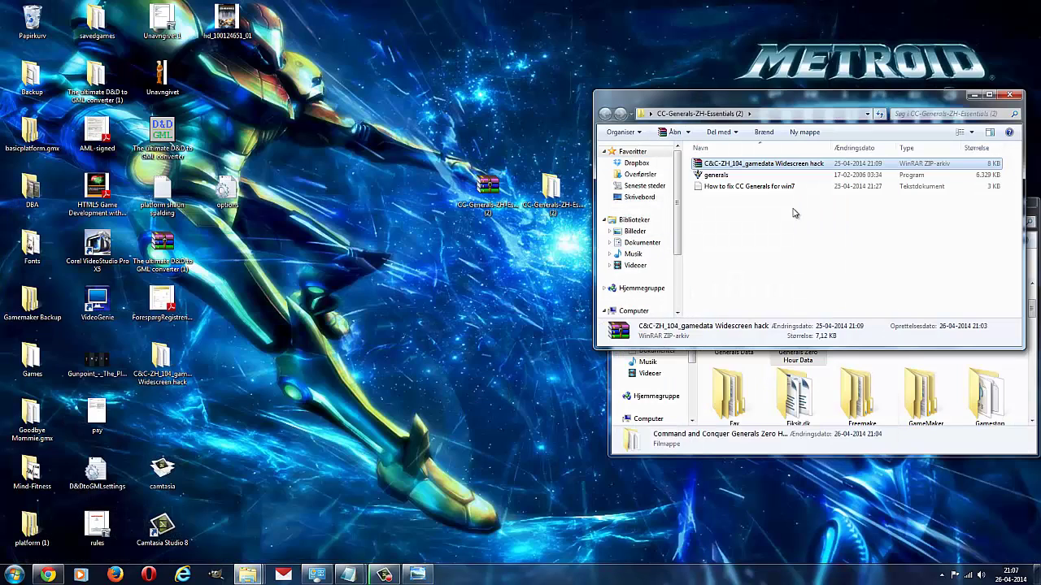
Extract the C&C-ZH_104_gamedata Widescreen hack archive into a folder of the same name and open that folder.
right_click(782, 166)
mouse_move(813, 196)
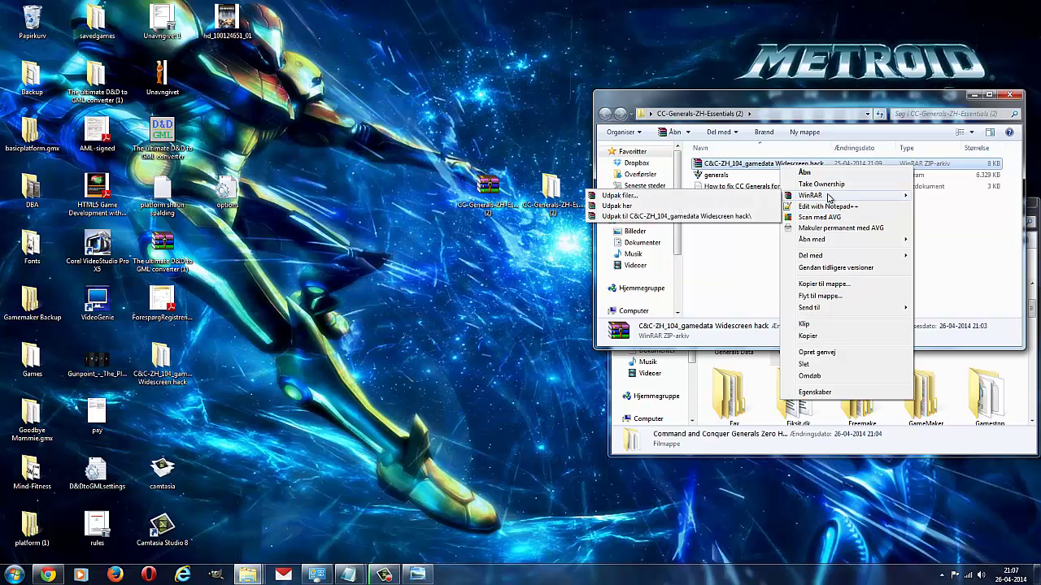
left_click(685, 205)
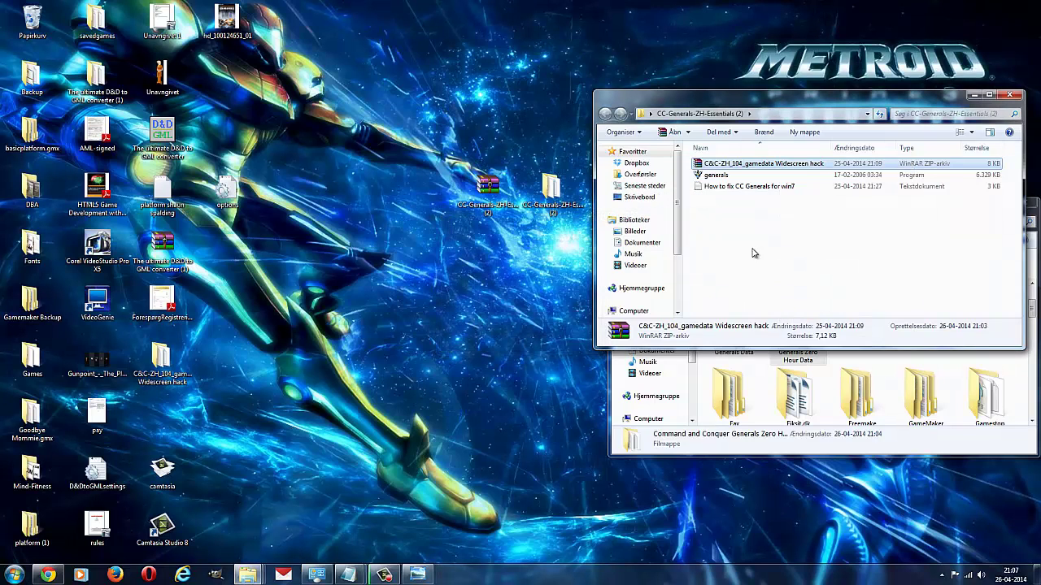
double_click(738, 165)
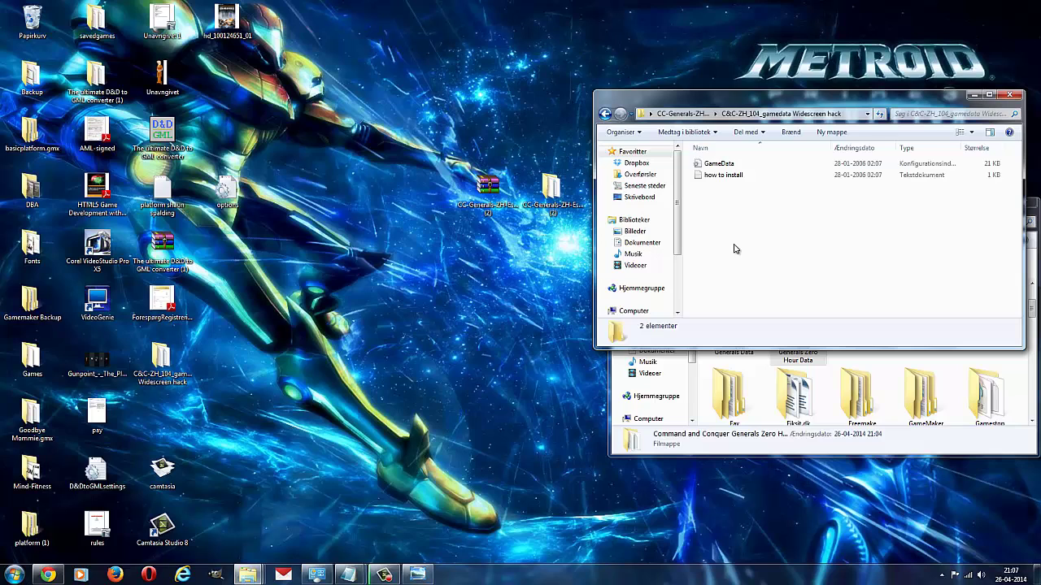
Copy the GameData configuration file from the extracted widescreen hack folder.
left_click(726, 166)
right_click(727, 161)
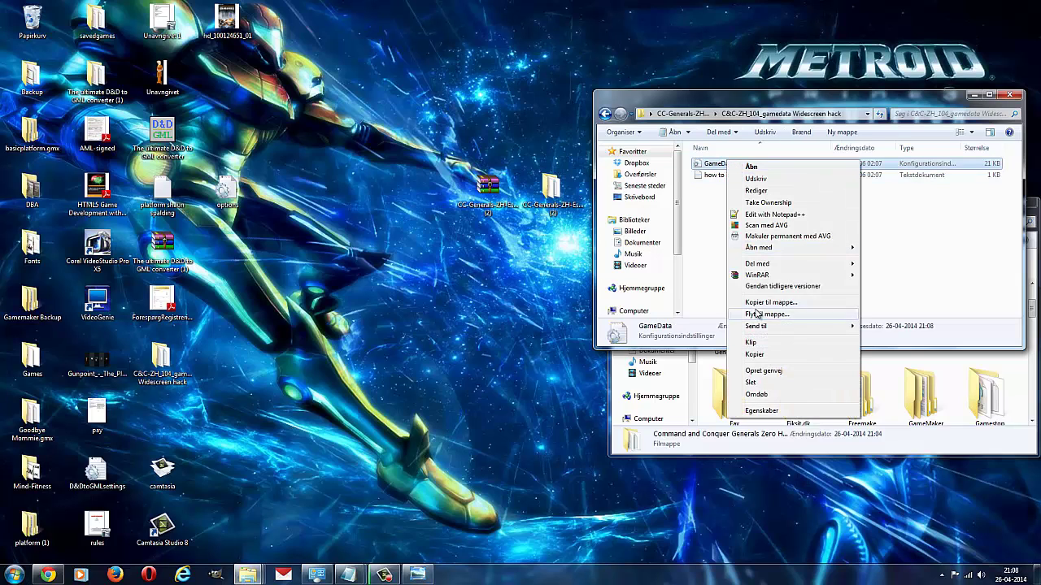
left_click(771, 356)
key("super")
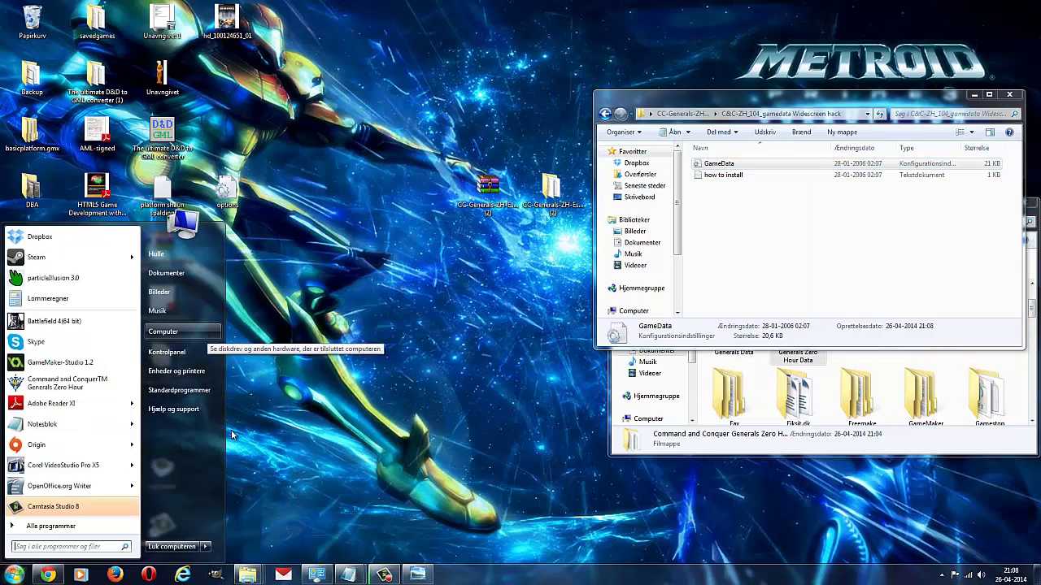
left_click(248, 575)
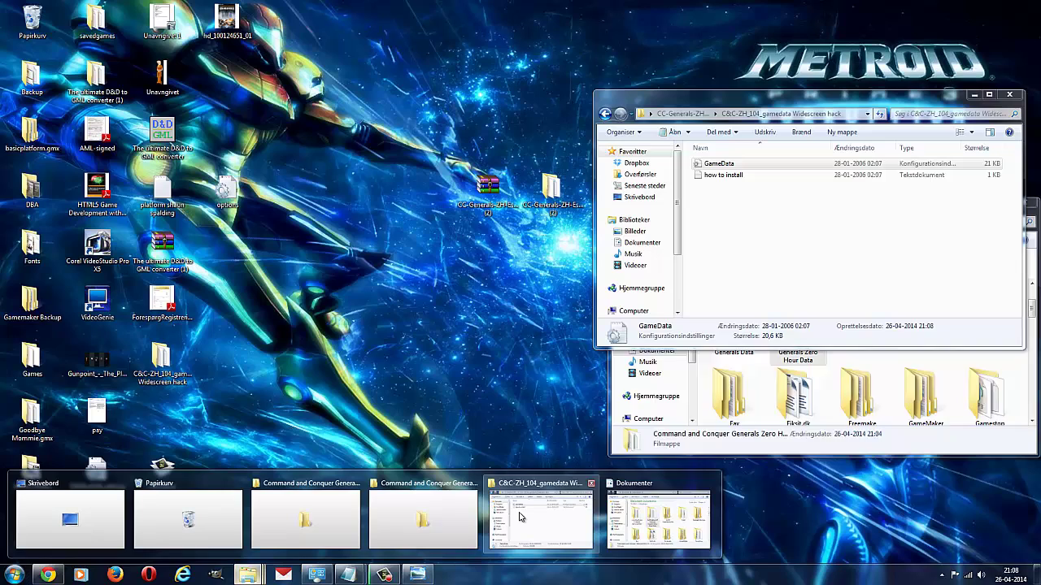
left_click(449, 514)
key("BackSpace")
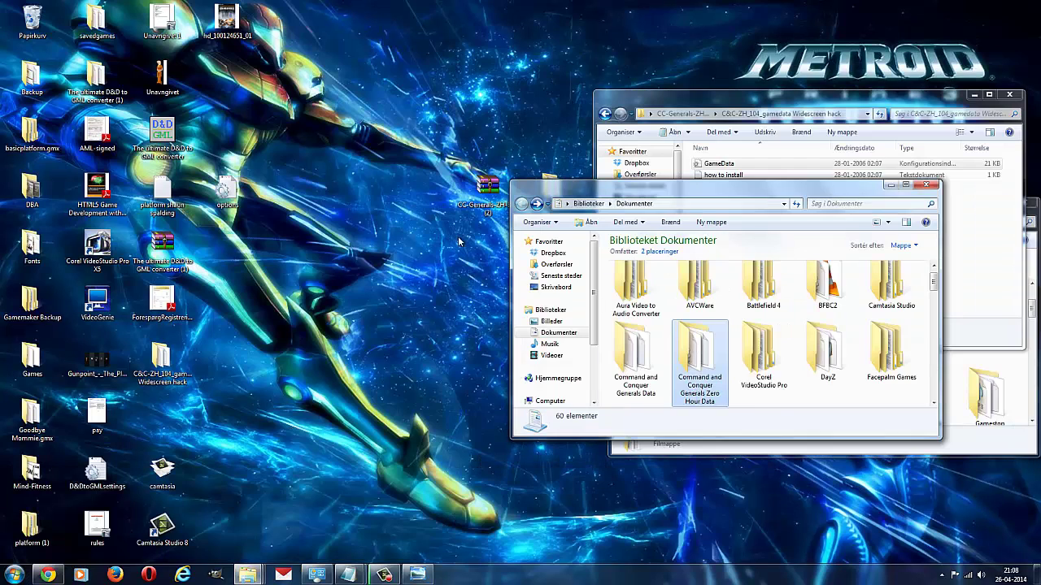
Open the EA Games folder inside Programmer (x86) on Lokal disk (C:).
left_click(15, 575)
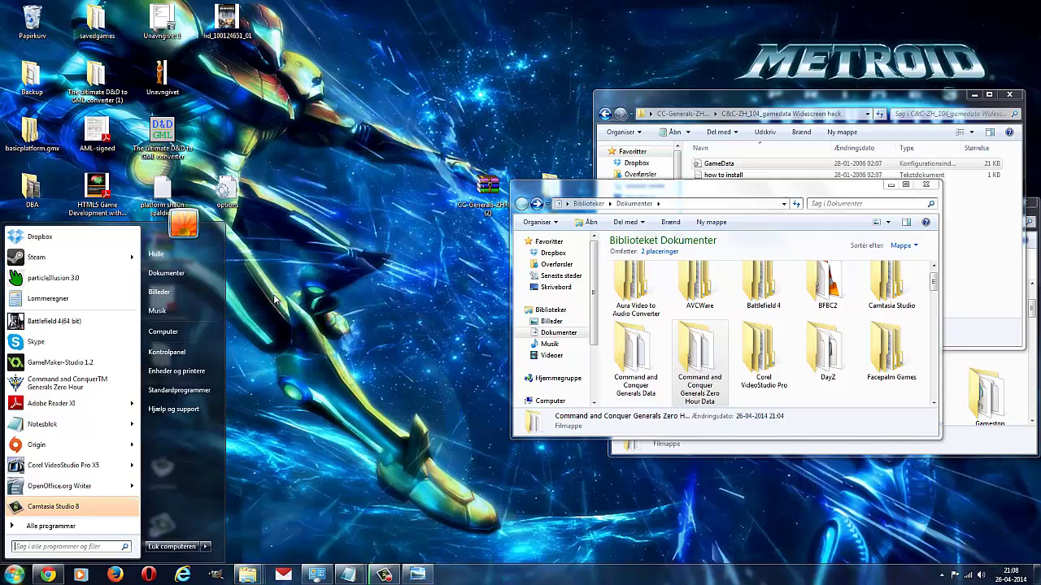
left_click(163, 331)
double_click(753, 180)
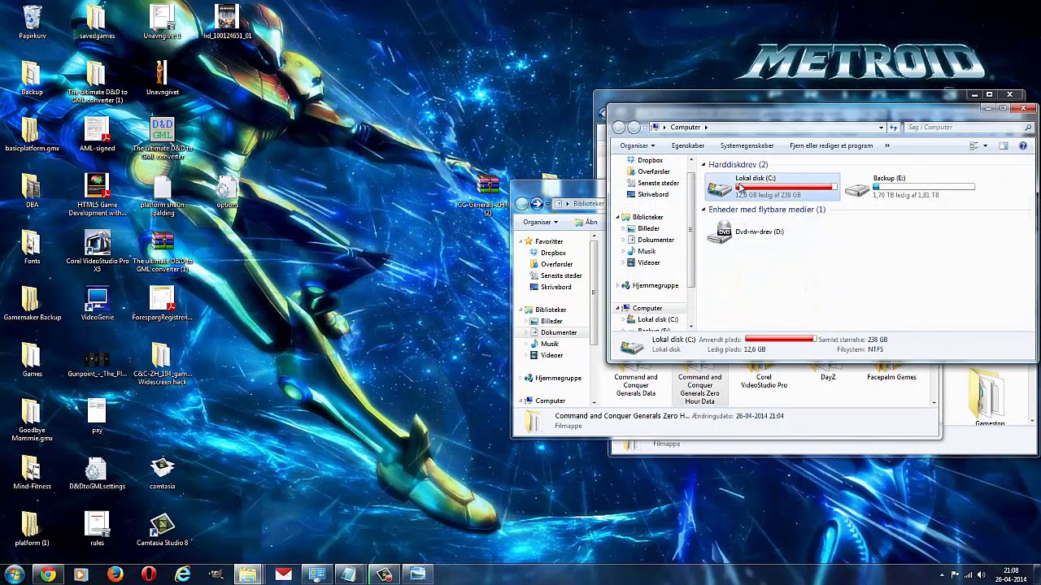
scroll(717, 286, "down", 1)
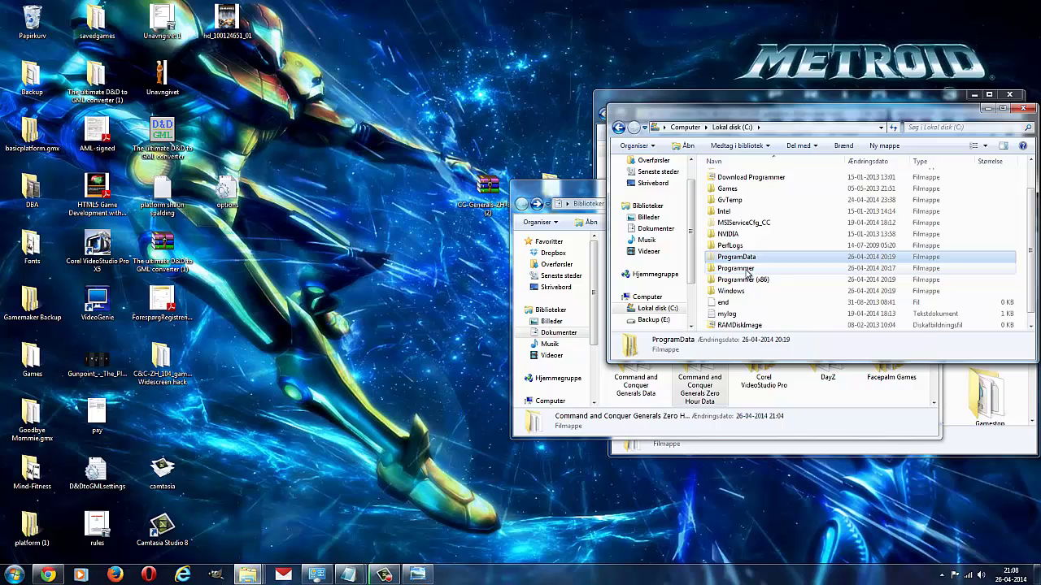
double_click(736, 279)
left_click(723, 257)
scroll(732, 262, "down", 2)
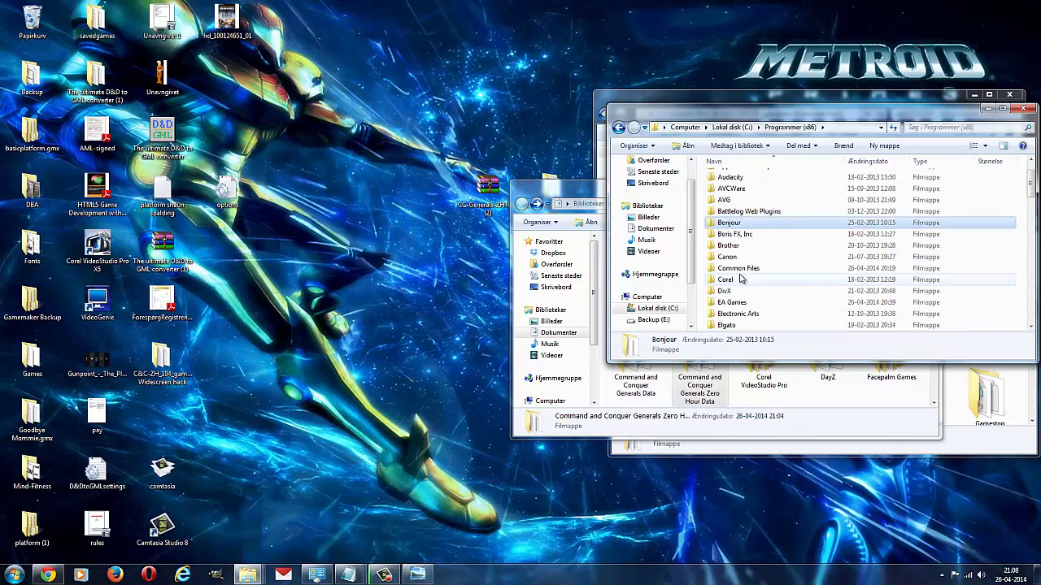
double_click(752, 272)
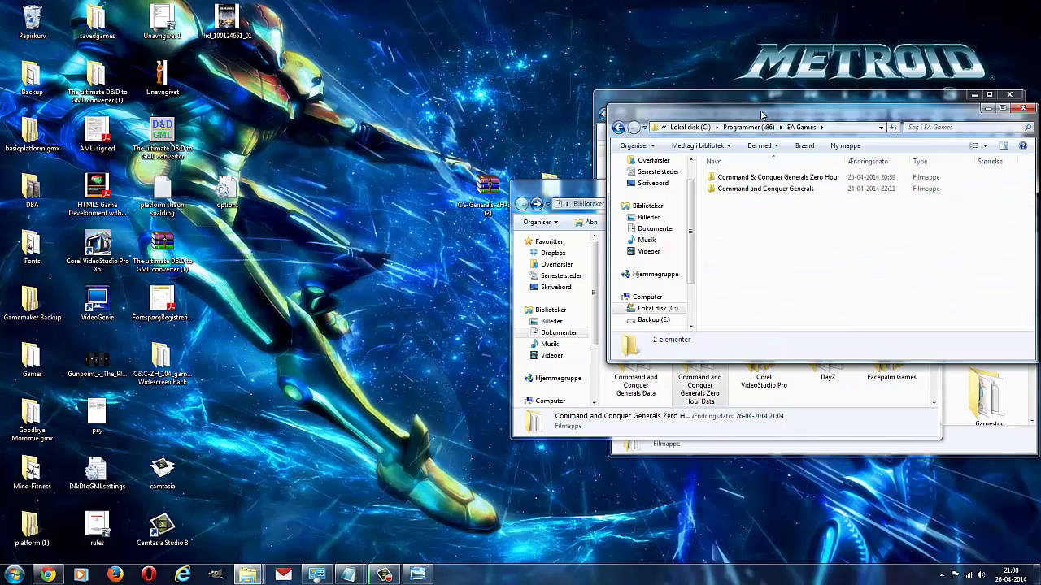
Paste the GameData file into the Data\INI folder of the Command & Conquer Generals Zero Hour installation.
left_click_drag(753, 114, 489, 96)
left_click(515, 160)
double_click(514, 160)
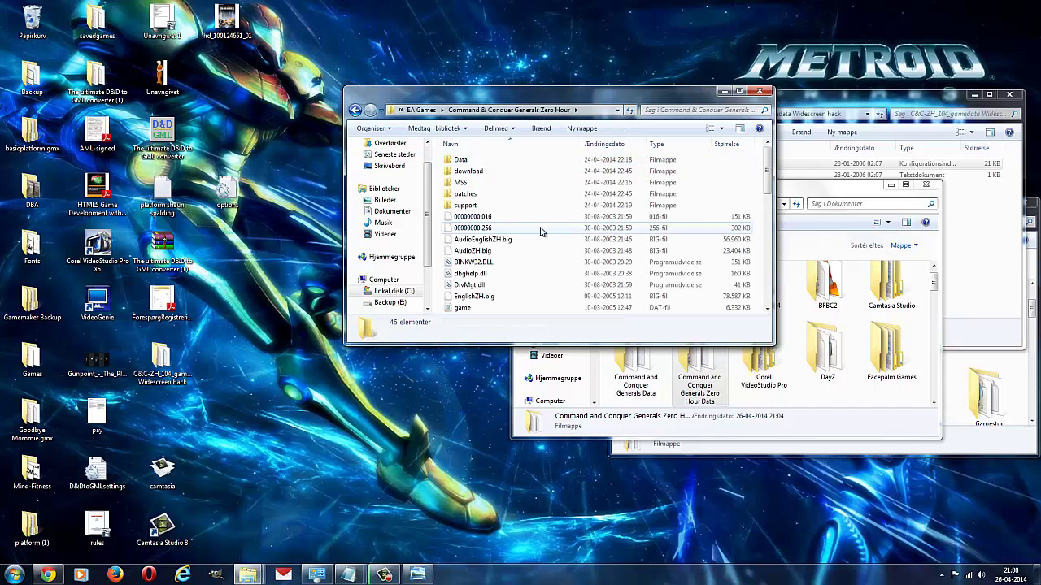
double_click(460, 161)
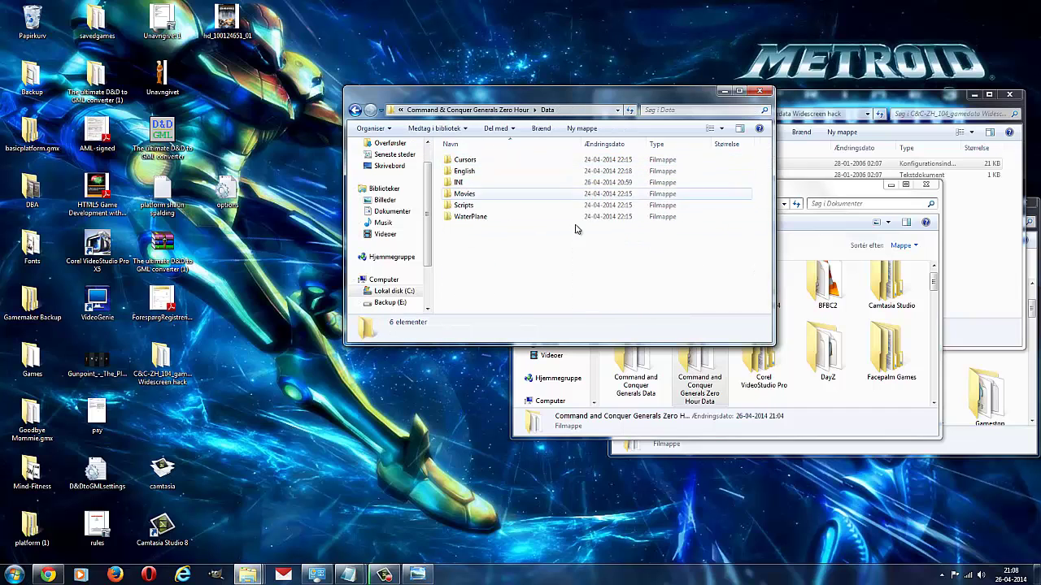
double_click(464, 171)
right_click(526, 222)
left_click(597, 298)
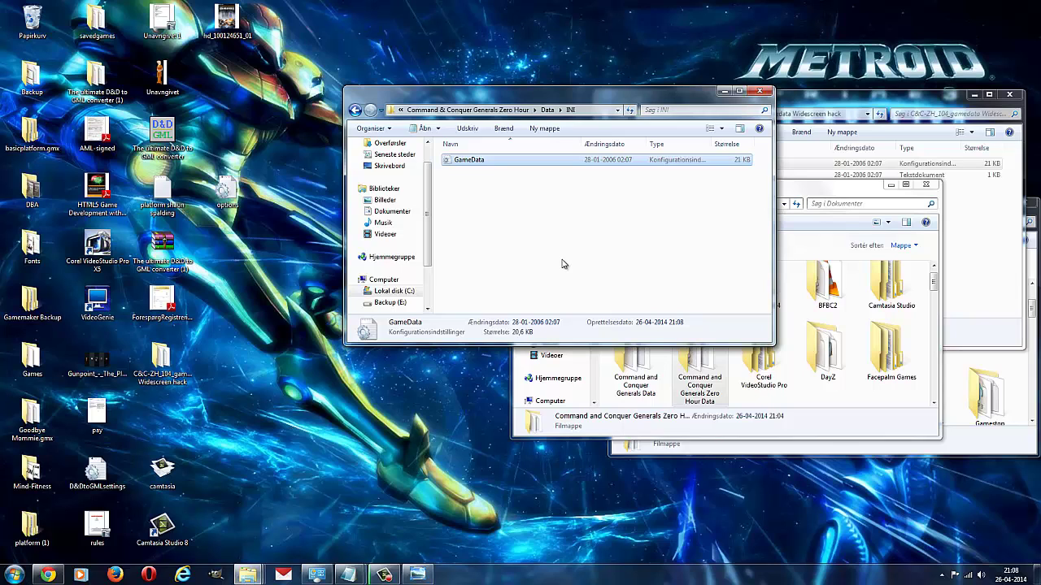
Go back to the CC-Generals-ZH-Essentials (2) folder and select the supplied generals program.
left_click(797, 101)
key("BackSpace")
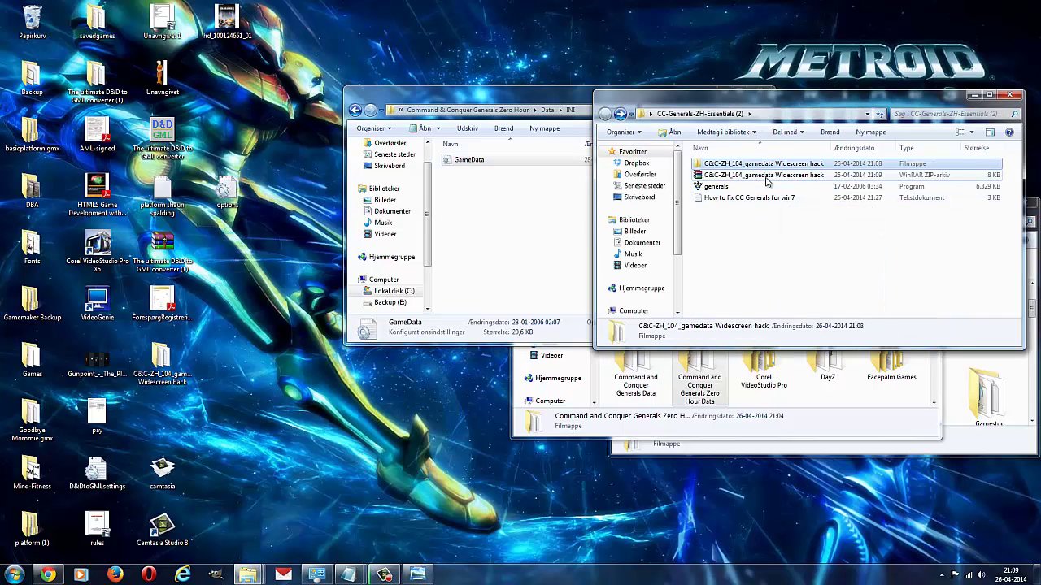
left_click(721, 188)
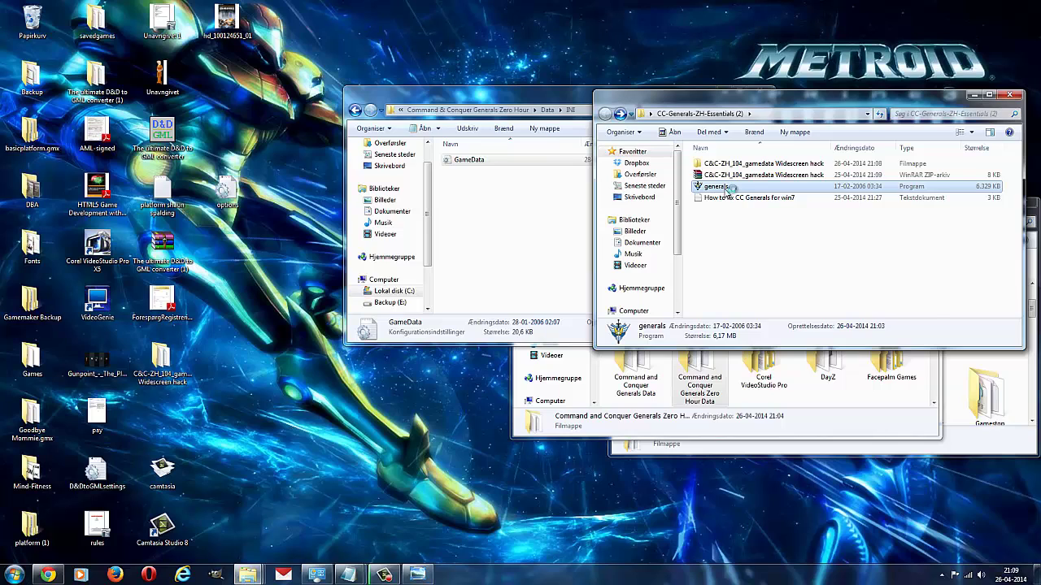
right_click(727, 190)
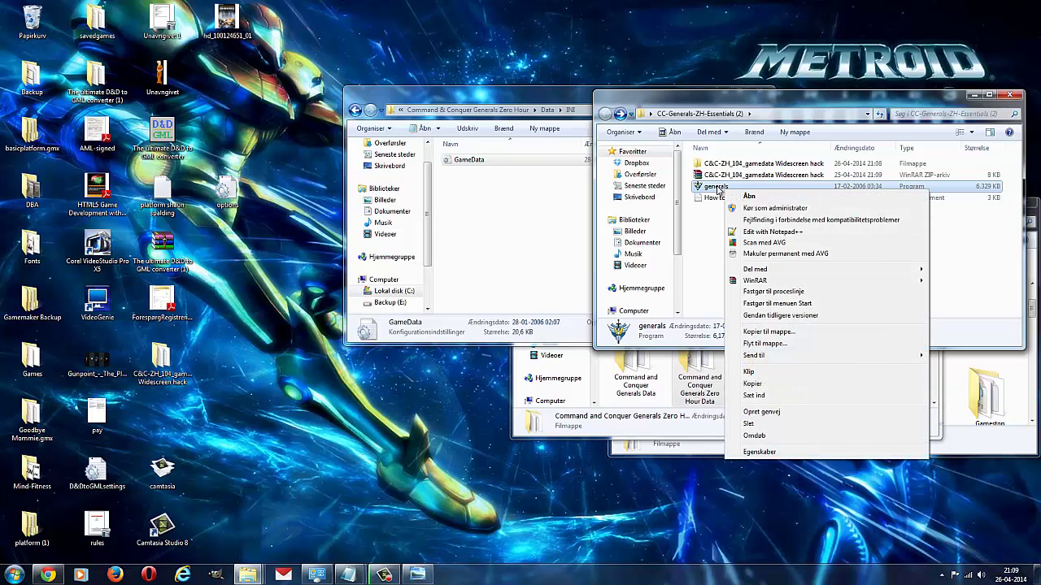
left_click(718, 190)
left_click(717, 187)
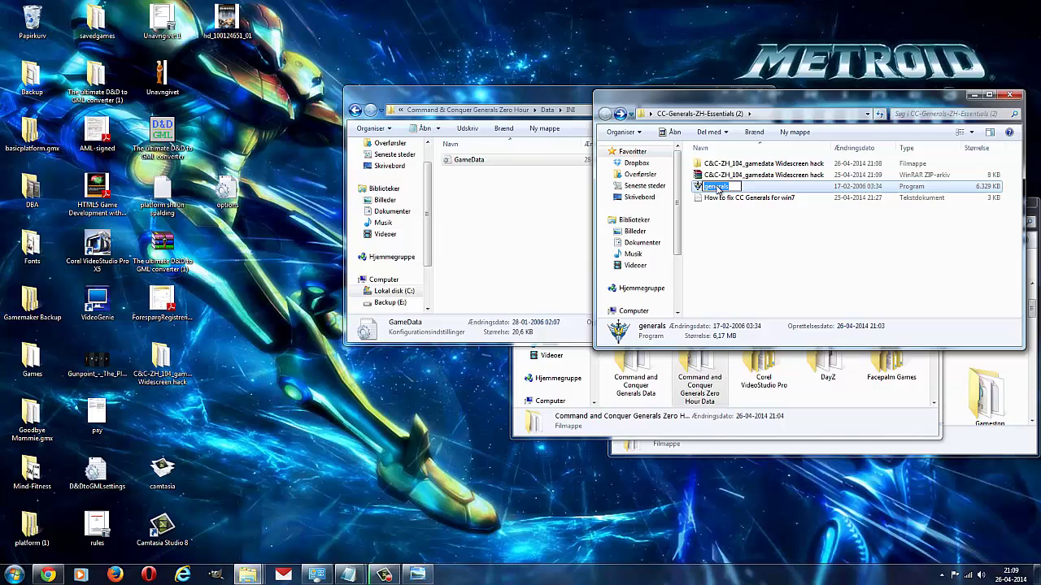
left_click(782, 203)
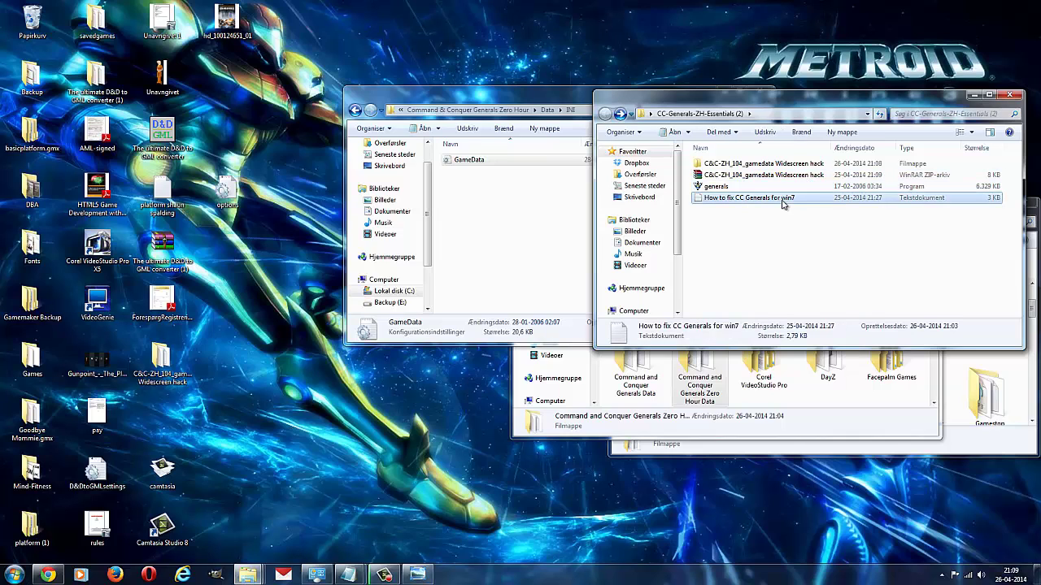
left_click(754, 189)
left_click(761, 175)
left_click(762, 187)
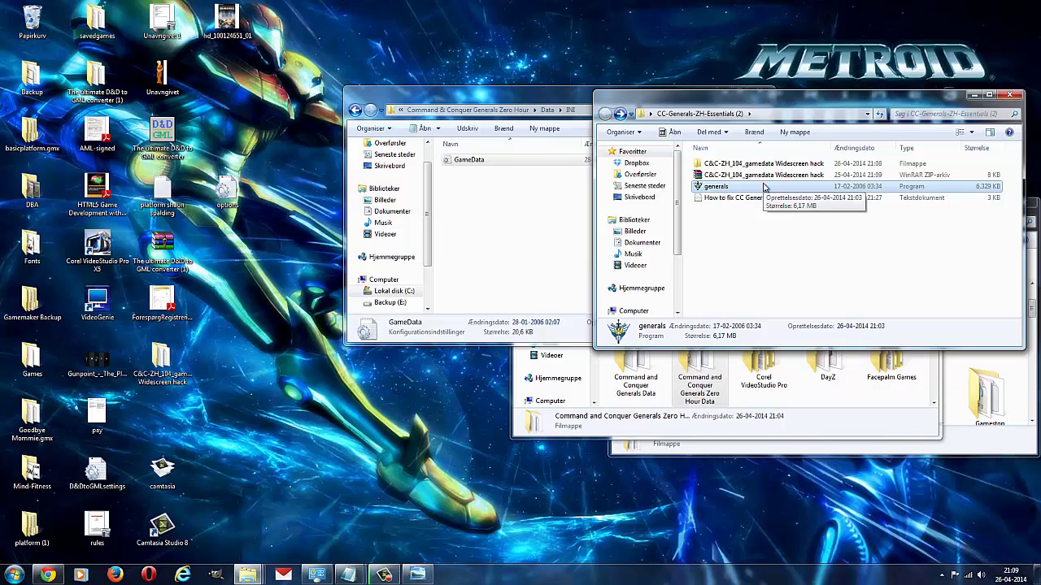
left_click_drag(764, 187, 734, 190)
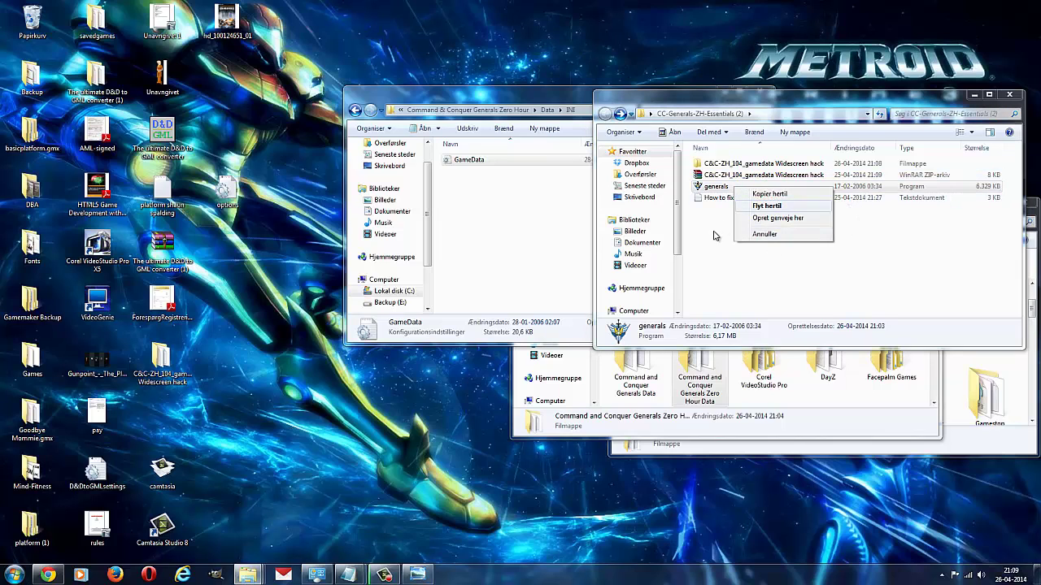
left_click(761, 234)
Copy the supplied generals program and go up from Data\INI to the Command & Conquer Generals Zero Hour installation folder.
right_click(736, 189)
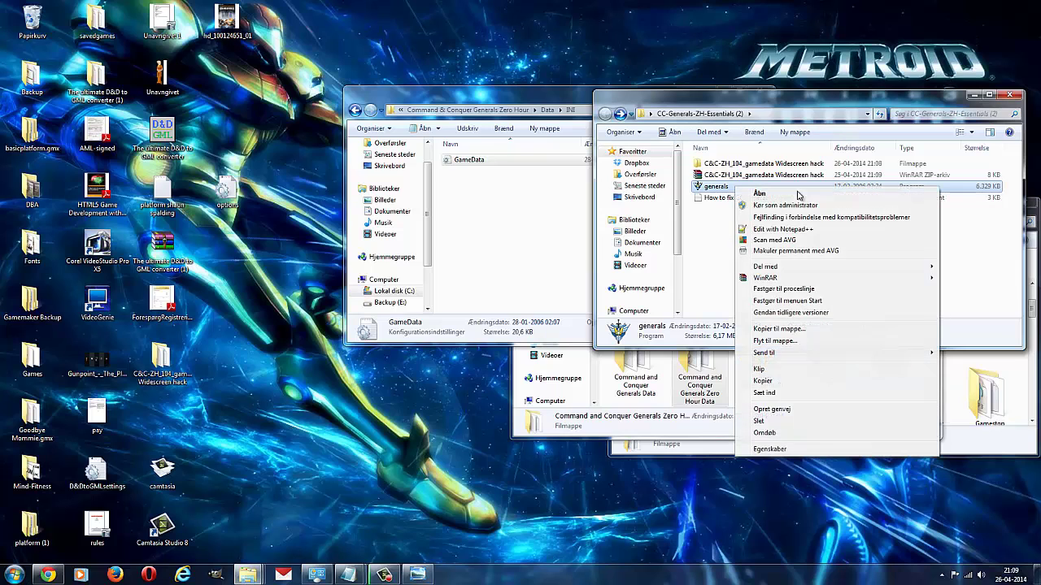
left_click(790, 385)
left_click(495, 223)
key("BackSpace")
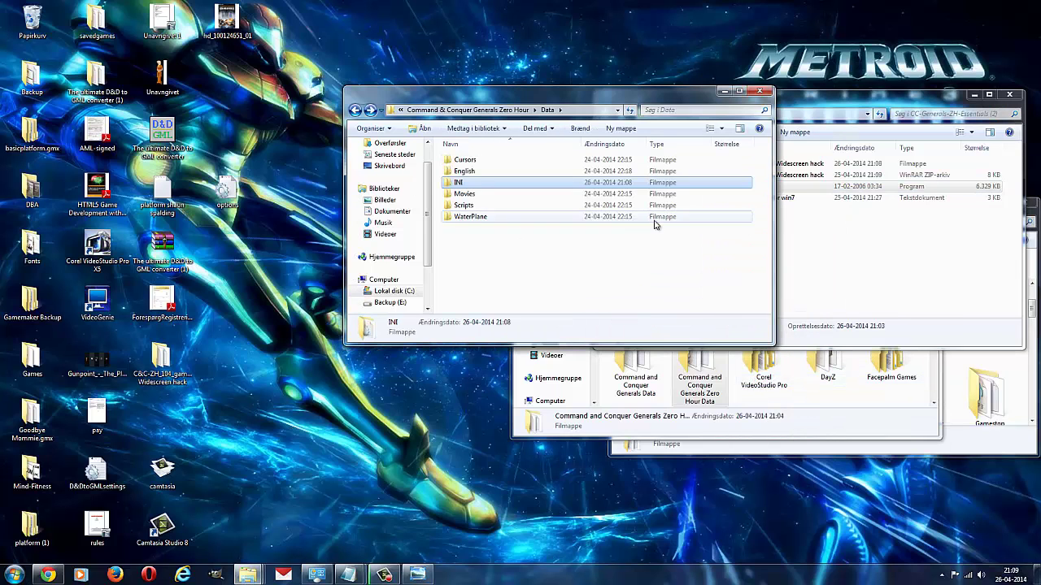
key("BackSpace")
left_click(602, 239)
scroll(548, 269, "down", 3)
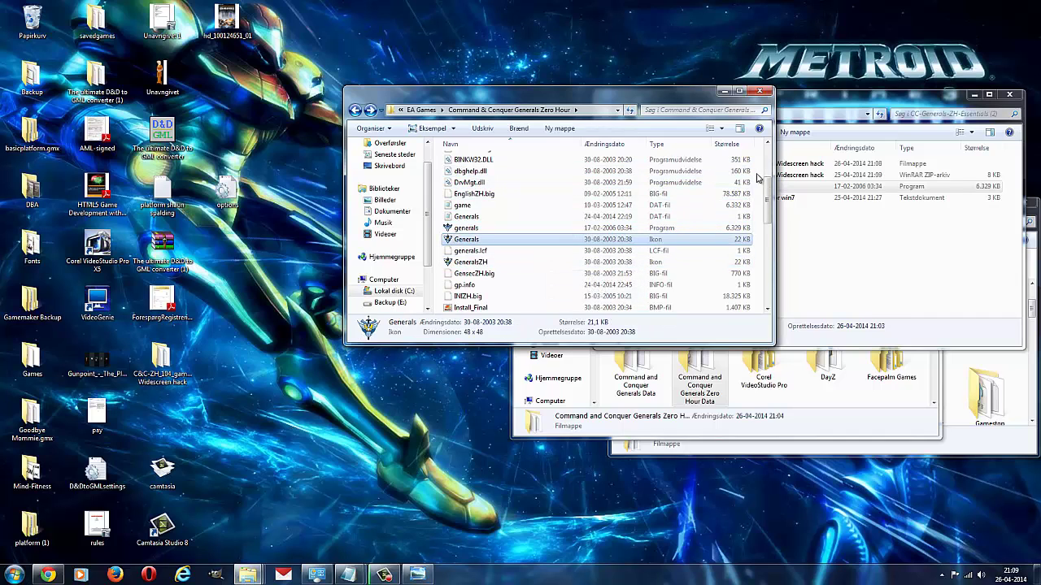
Try to paste the generals program into the Command & Conquer Generals Zero Hour folder, cancelling at the file replacement choice.
right_click(757, 175)
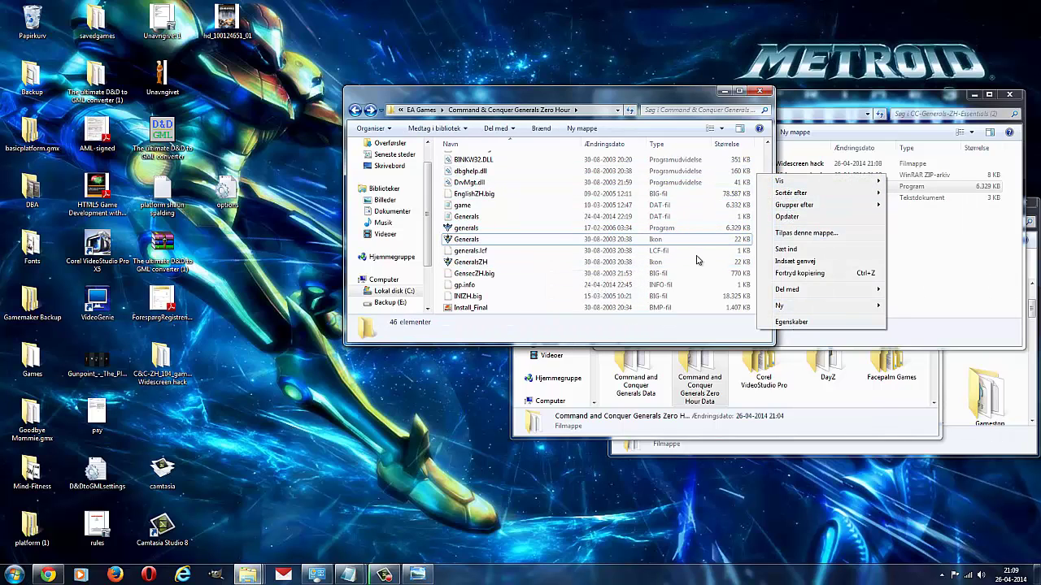
left_click(439, 283)
right_click(440, 281)
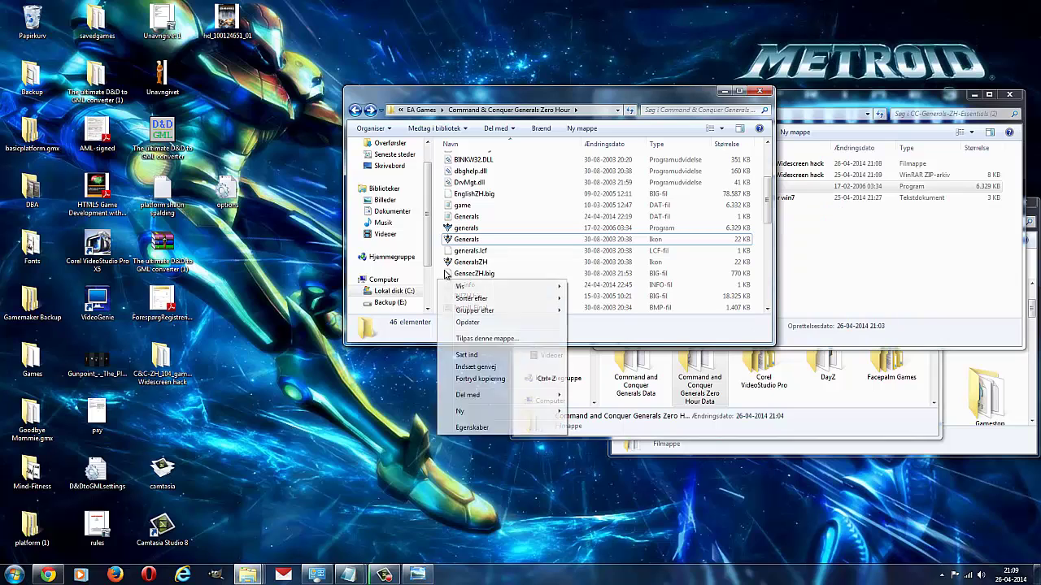
left_click(470, 354)
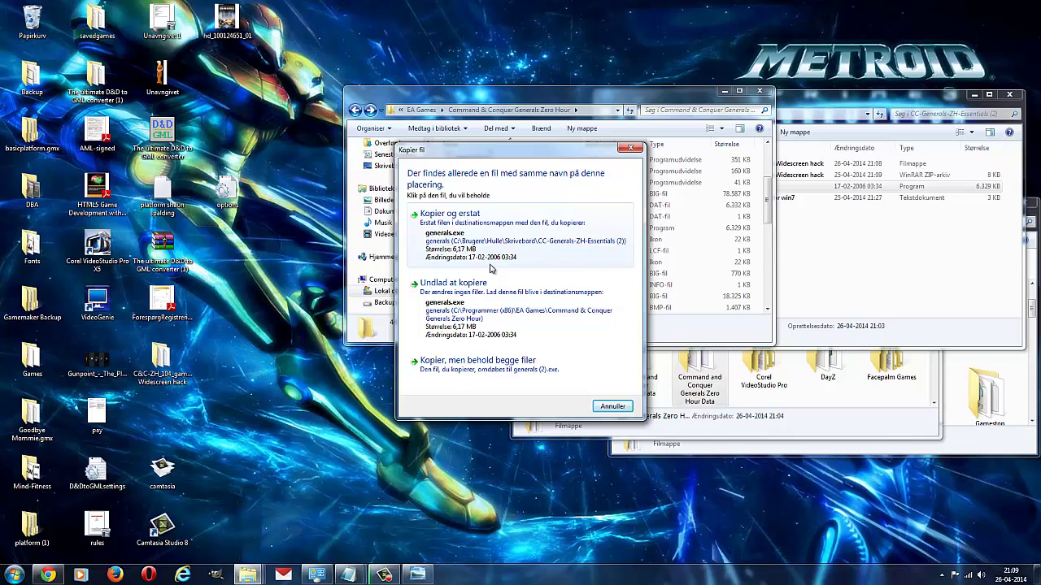
left_click(623, 410)
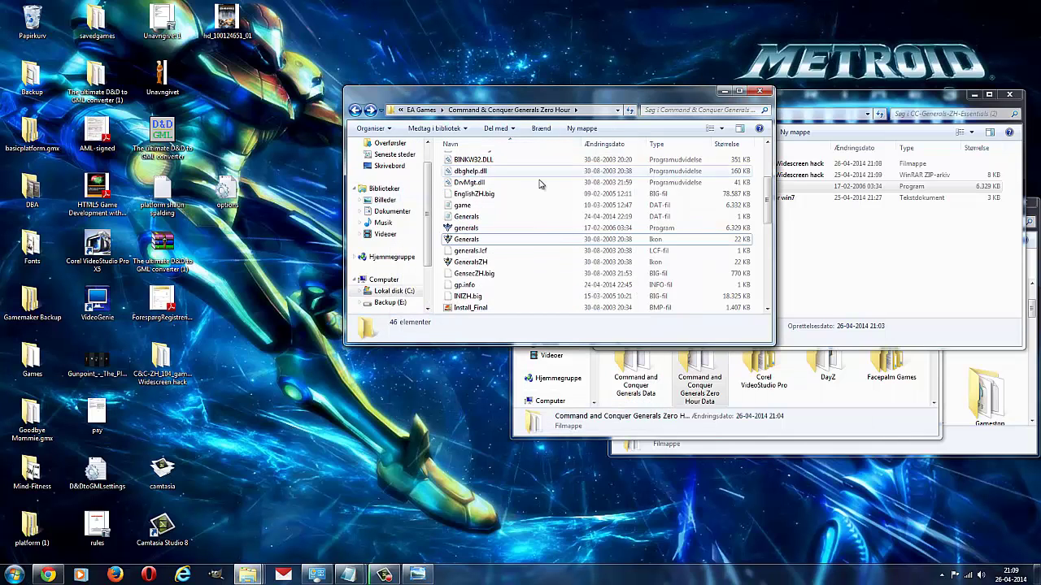
Run the generals program from the Zero Hour folder and start a solo skirmish match to test the game.
double_click(502, 234)
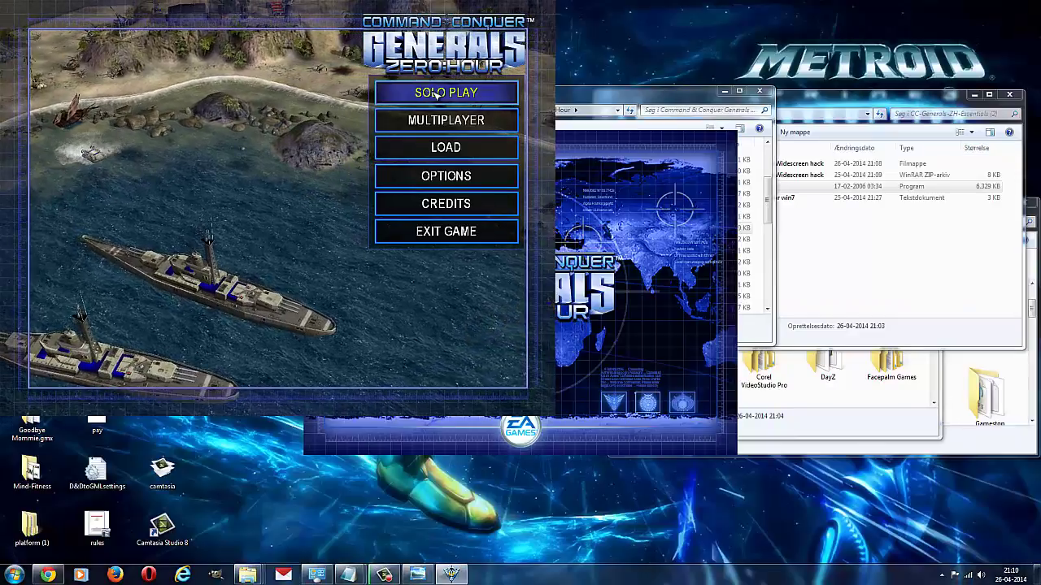
left_click(446, 93)
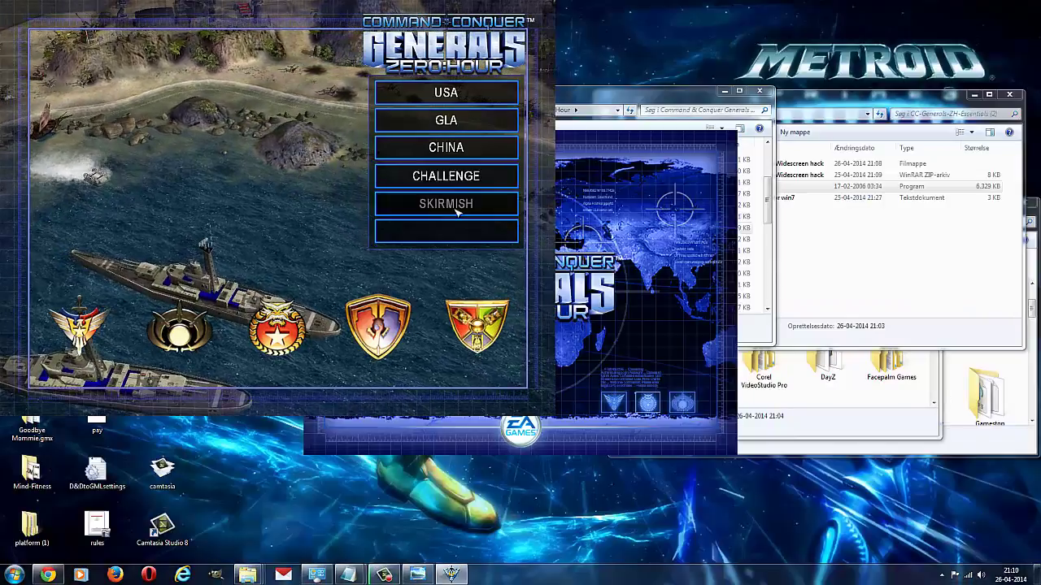
left_click(461, 205)
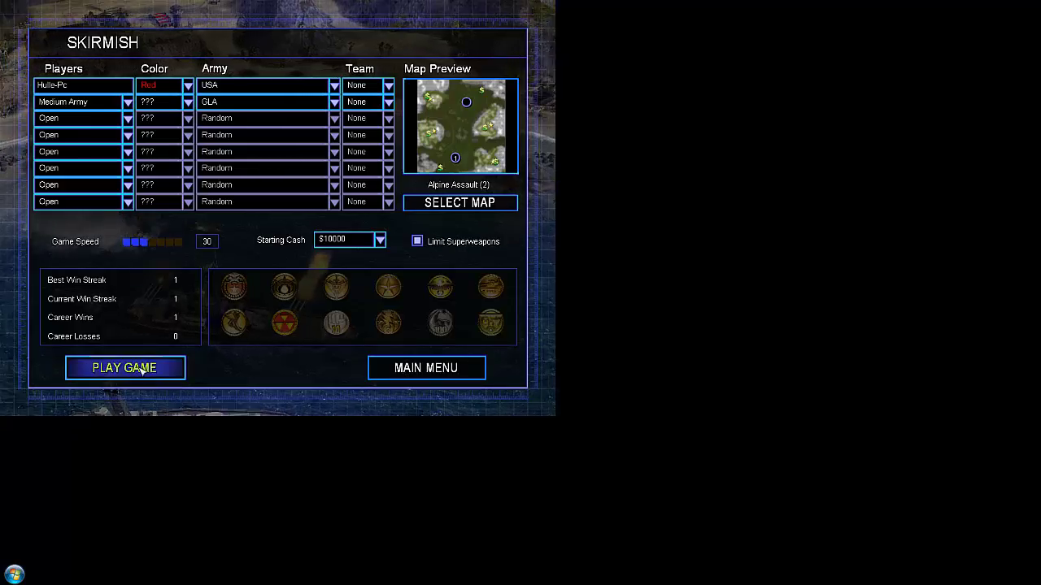
left_click(143, 370)
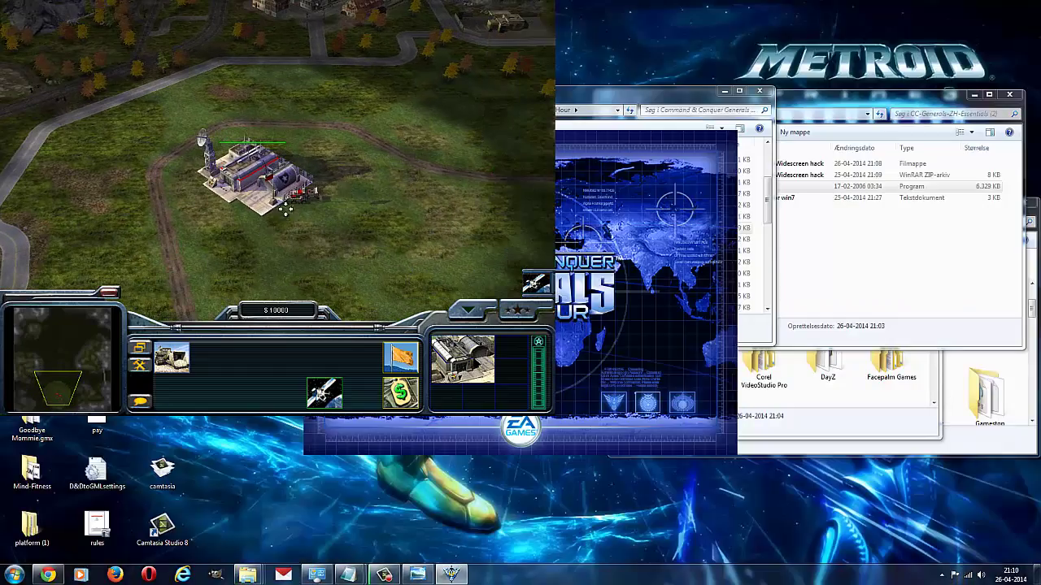
left_click_drag(369, 234, 251, 145)
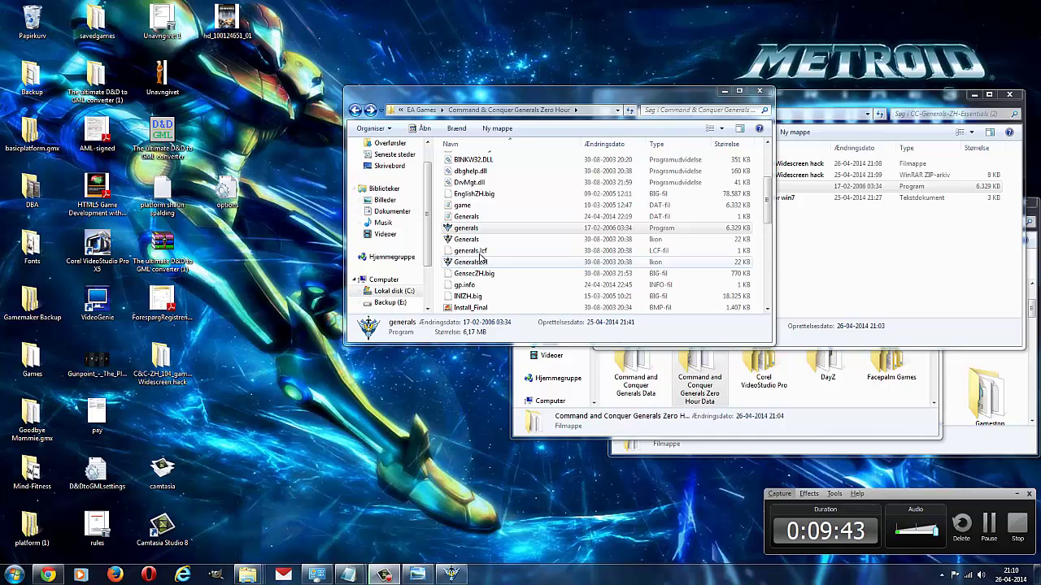
left_click(488, 231)
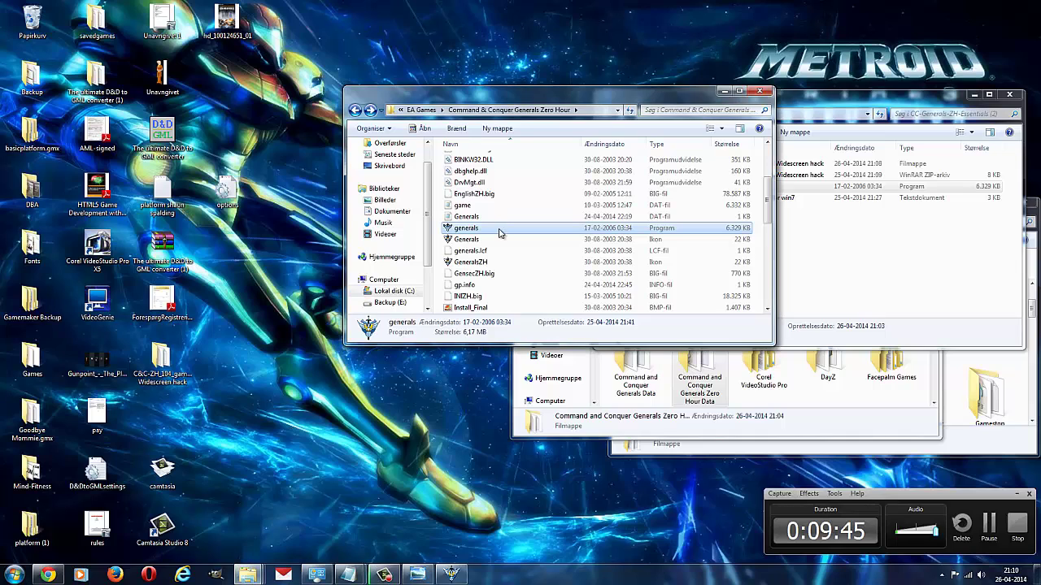